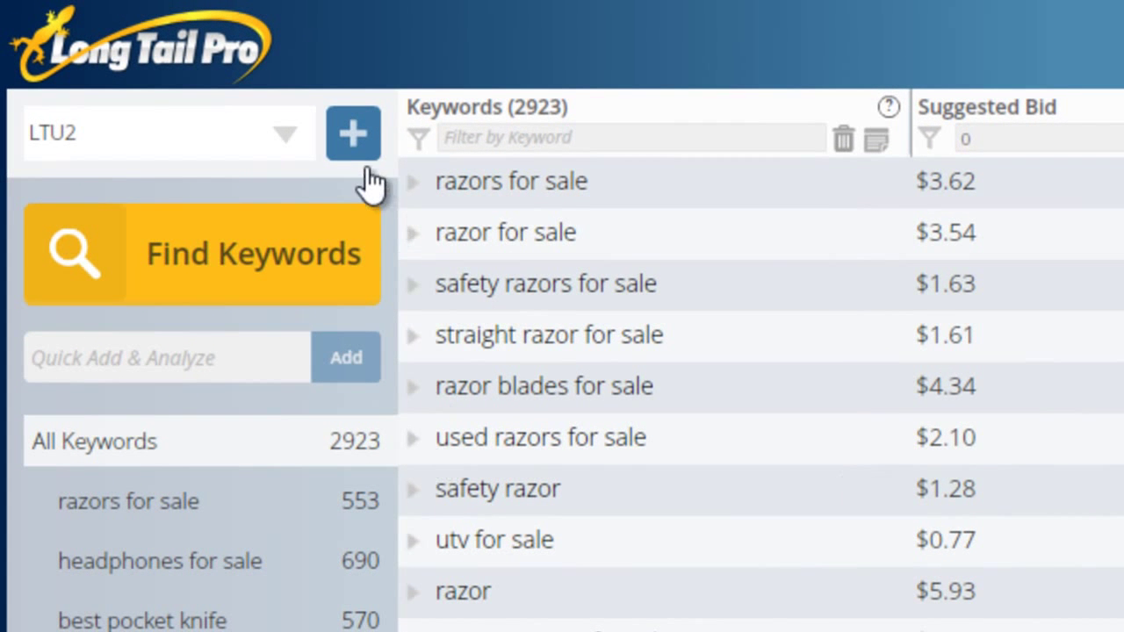
# Create a new empty project titled 'V3'.
pyautogui.click(355, 138)
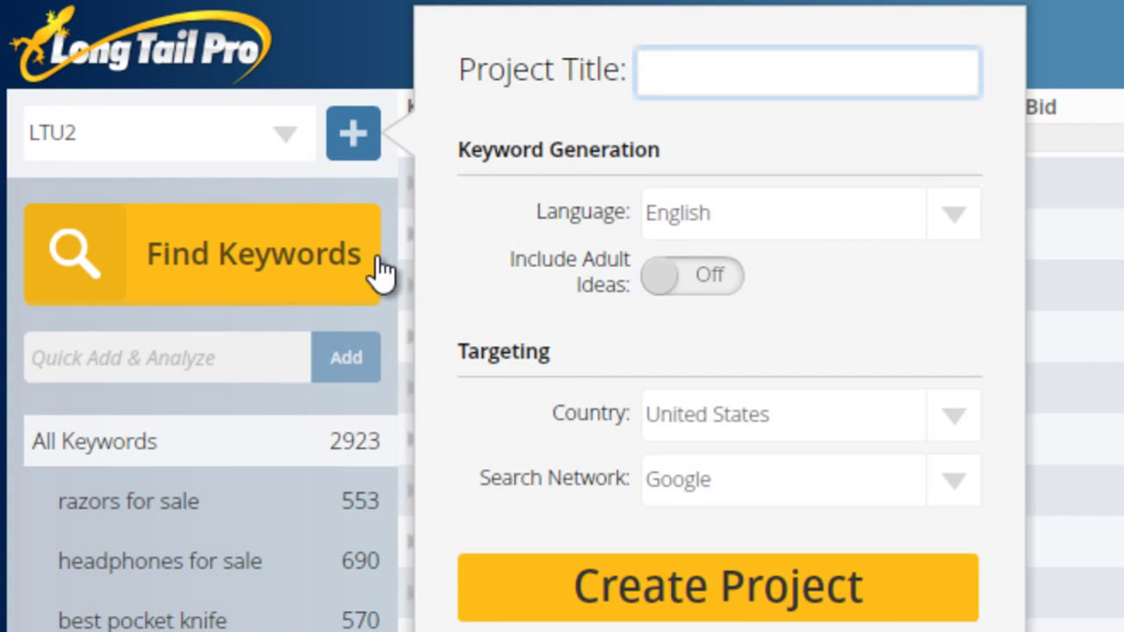
pyautogui.write('V3')
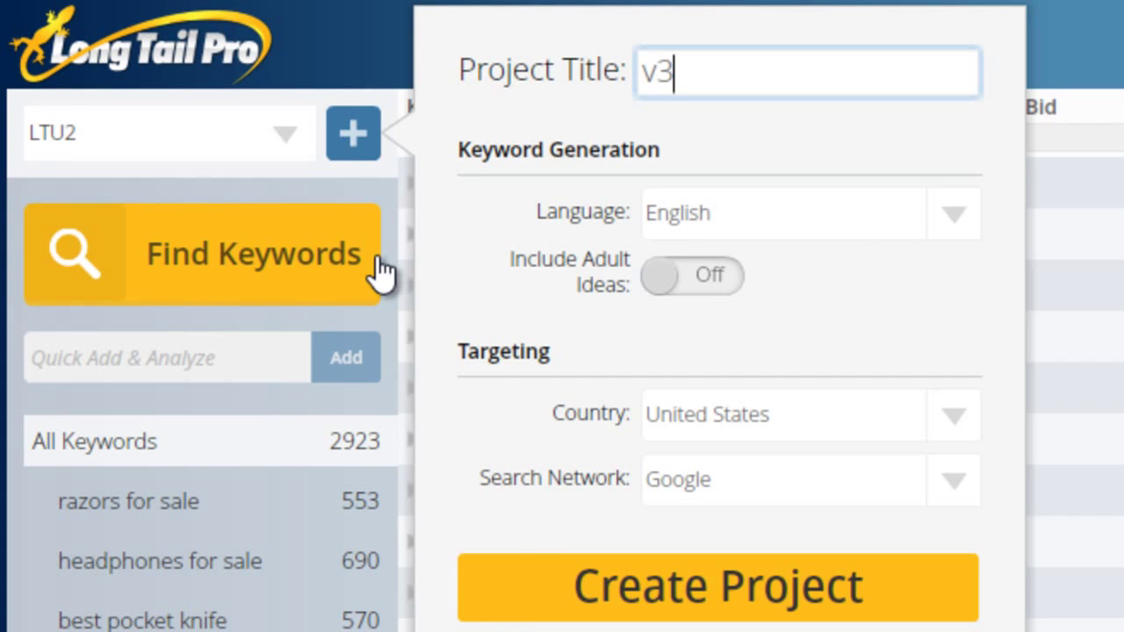
pyautogui.click(735, 581)
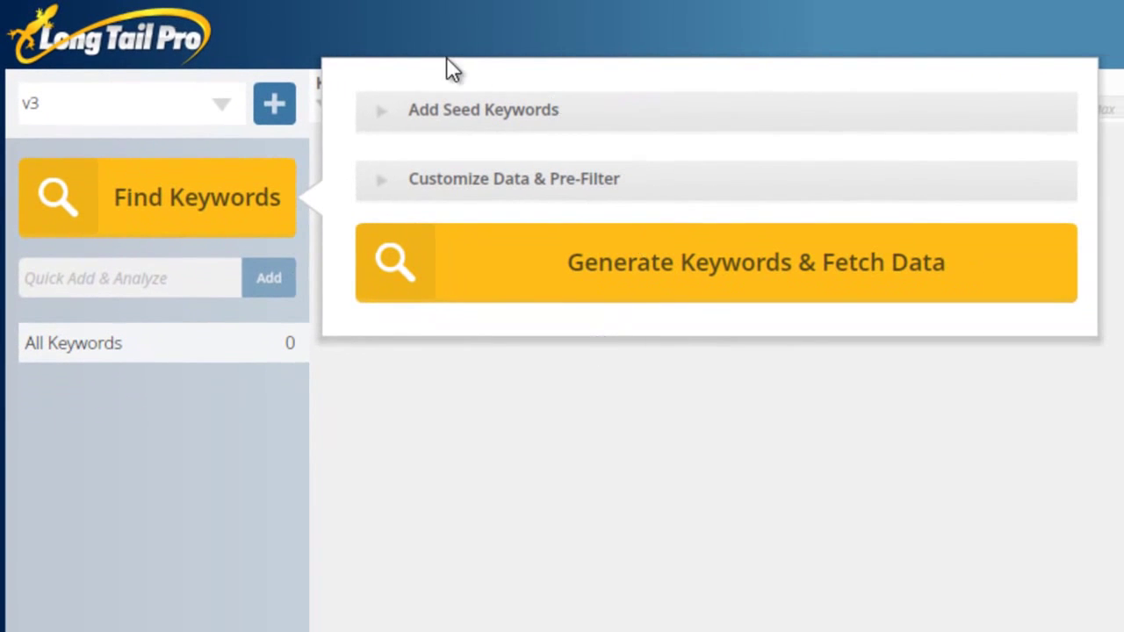
# Add 'safety razor' and 'pocket knives' as seed keywords.
pyautogui.click(388, 114)
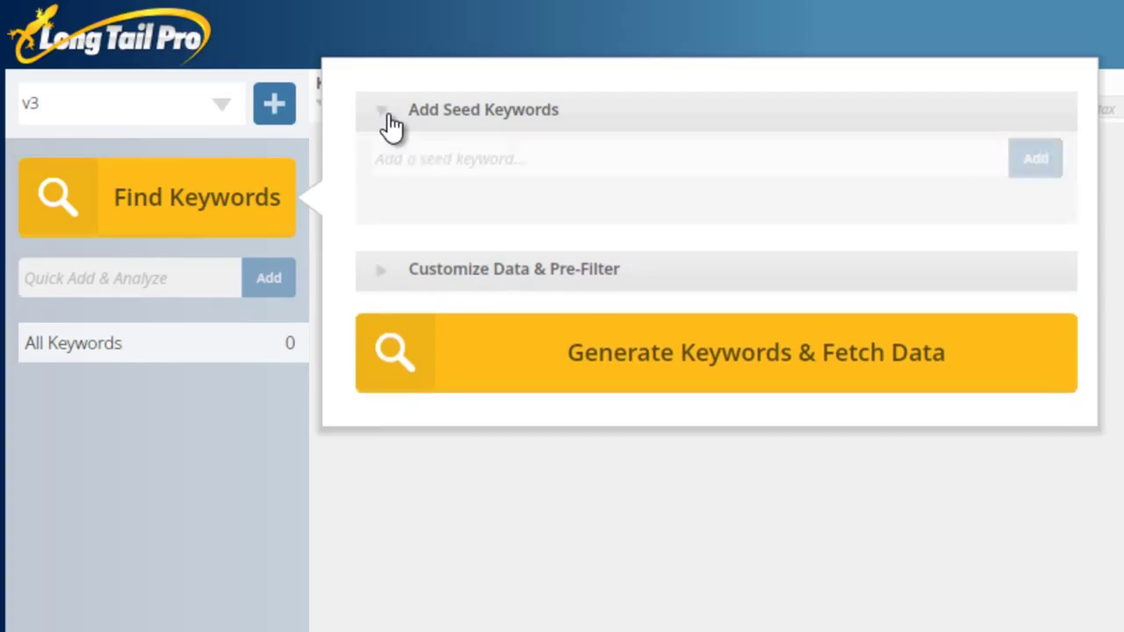
pyautogui.click(446, 164)
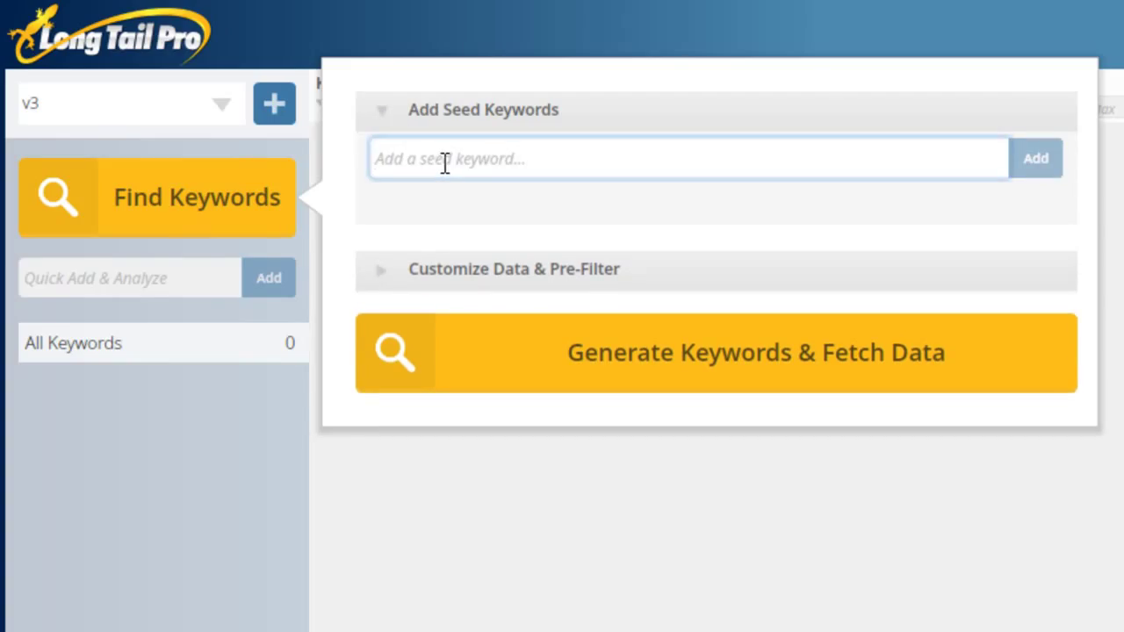
pyautogui.write('saf')
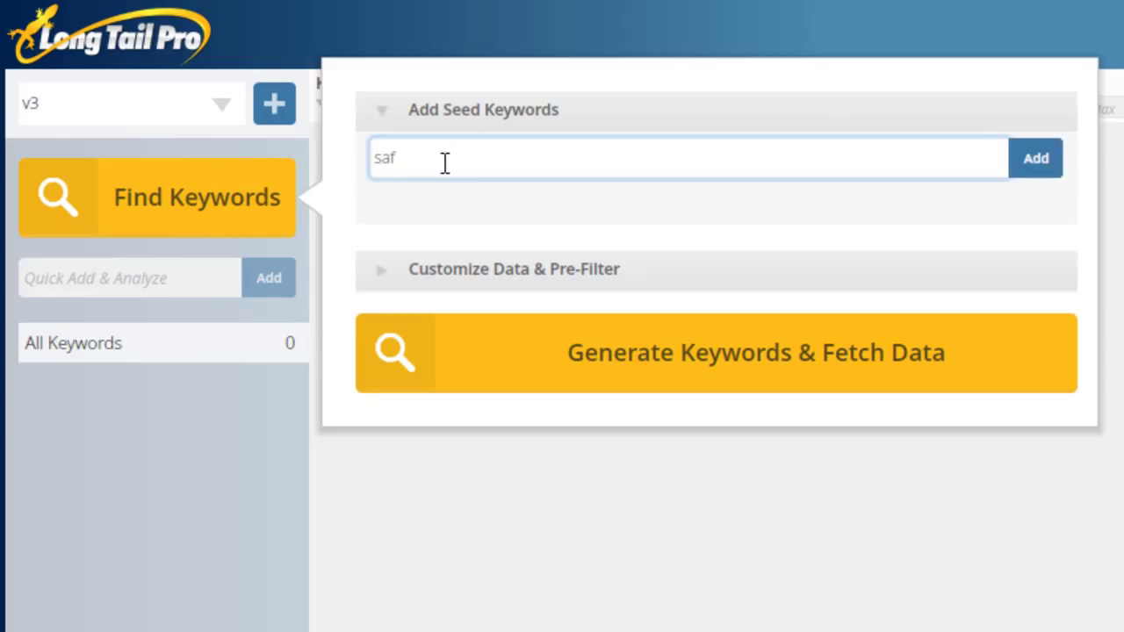
pyautogui.write('ety razor')
pyautogui.press('Return')
pyautogui.write('po')
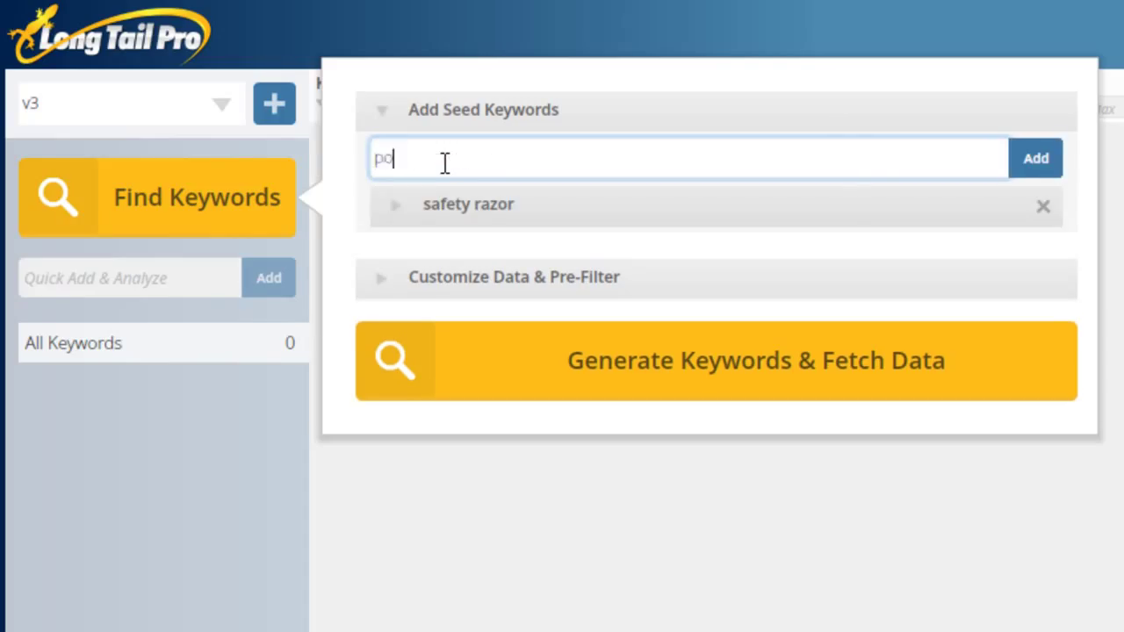
pyautogui.write('cket knives')
pyautogui.press('Return')
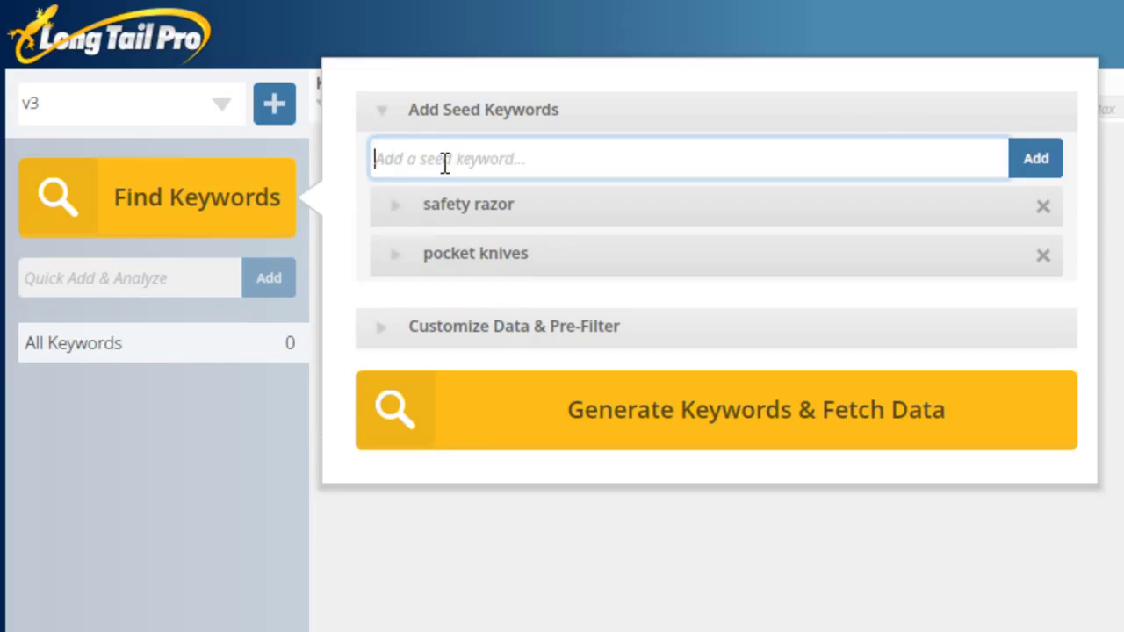
# Add 'survival knife', 'minivans', 'earbuds' and 'toothbrush' as further seed keywords.
pyautogui.write('surv')
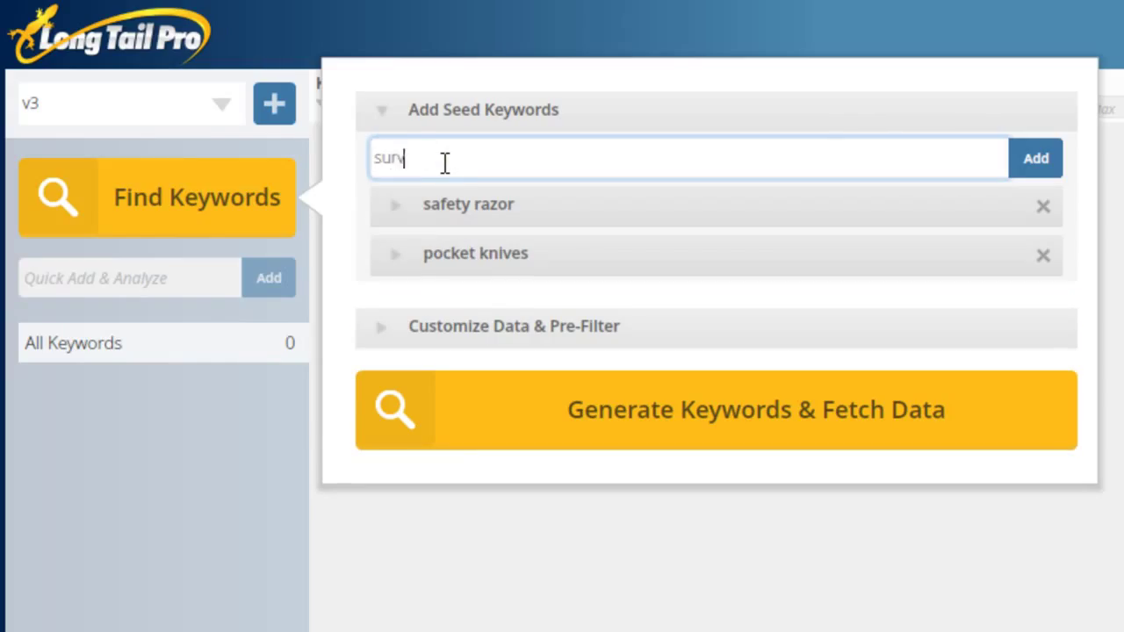
pyautogui.write('ival knife')
pyautogui.press('Return')
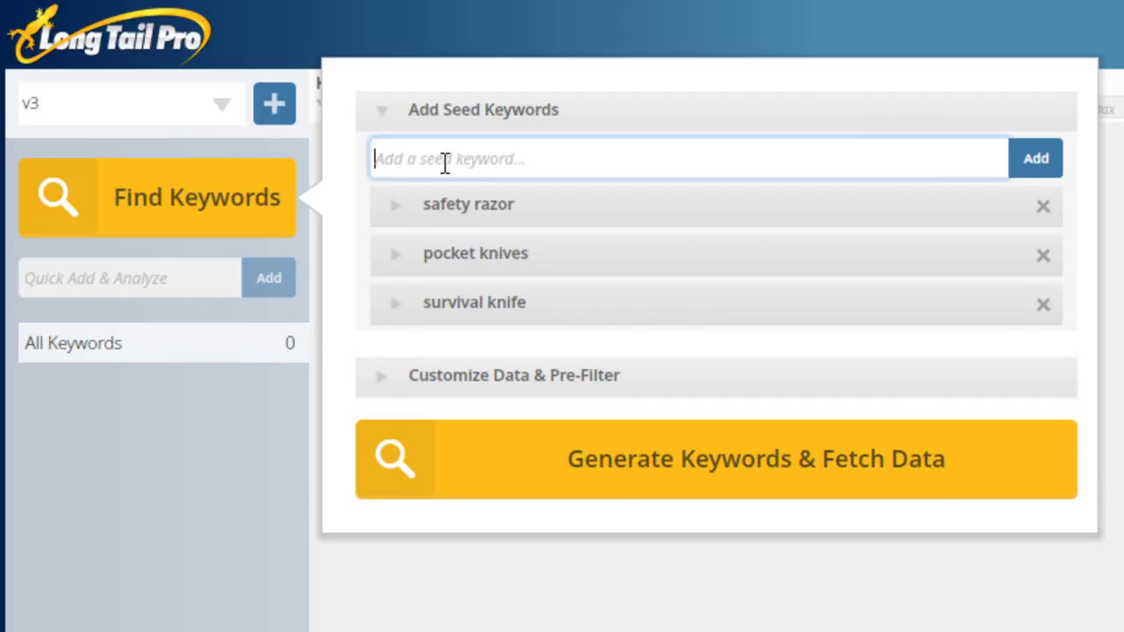
pyautogui.write('minivans')
pyautogui.press('Return')
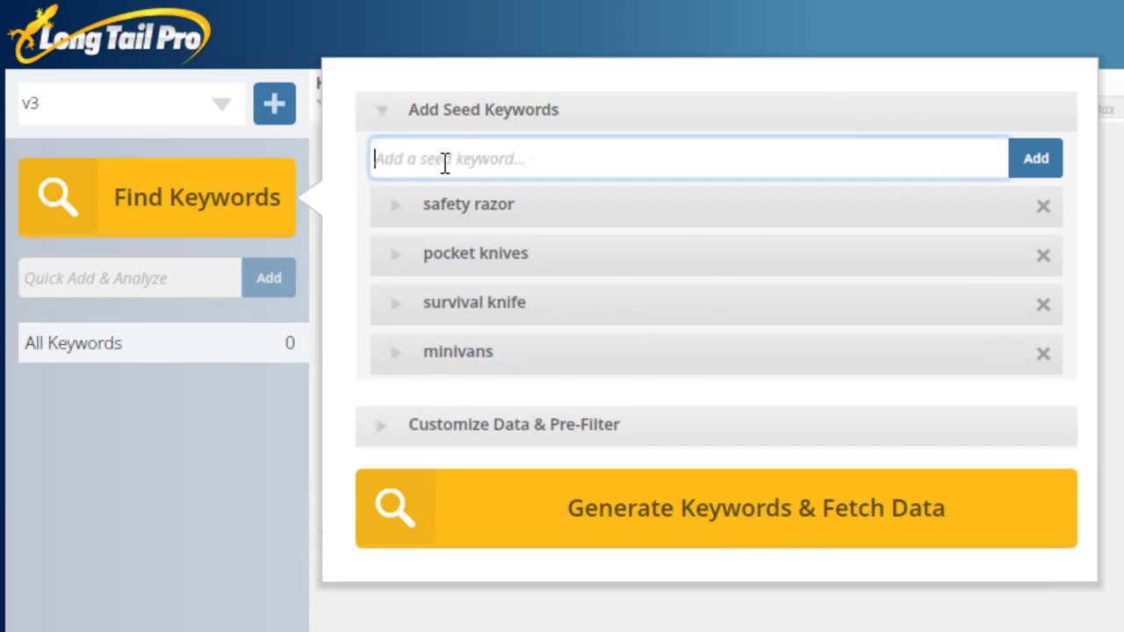
pyautogui.hotkey('ctrl', 'v')
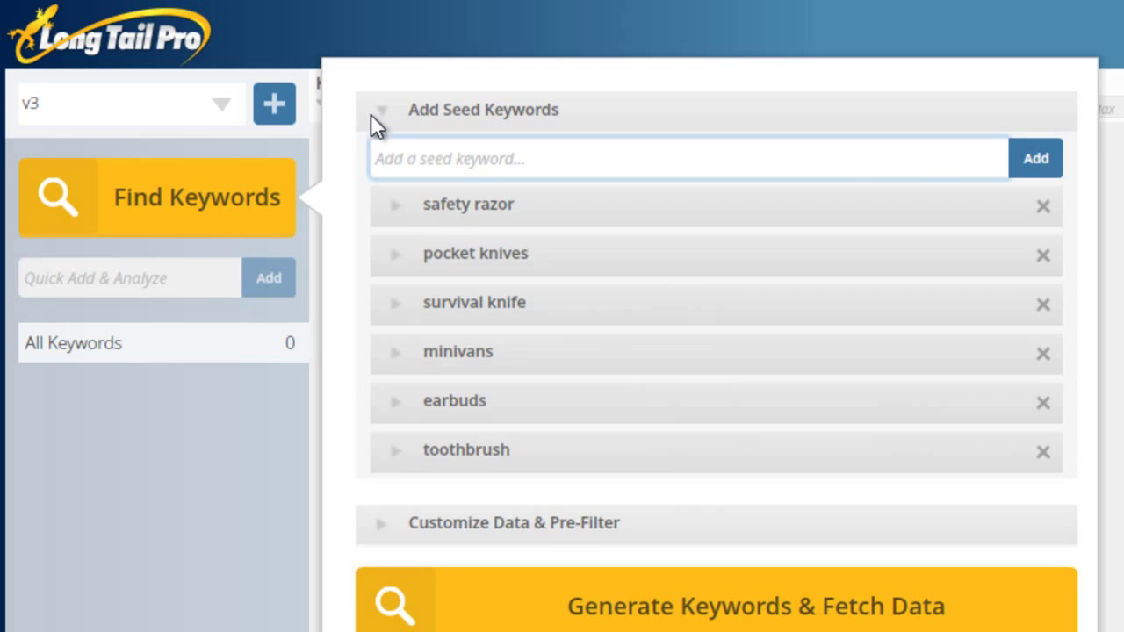
# Set the safety razor seed's Include term to 'best', leaving Exclude empty.
pyautogui.click(397, 207)
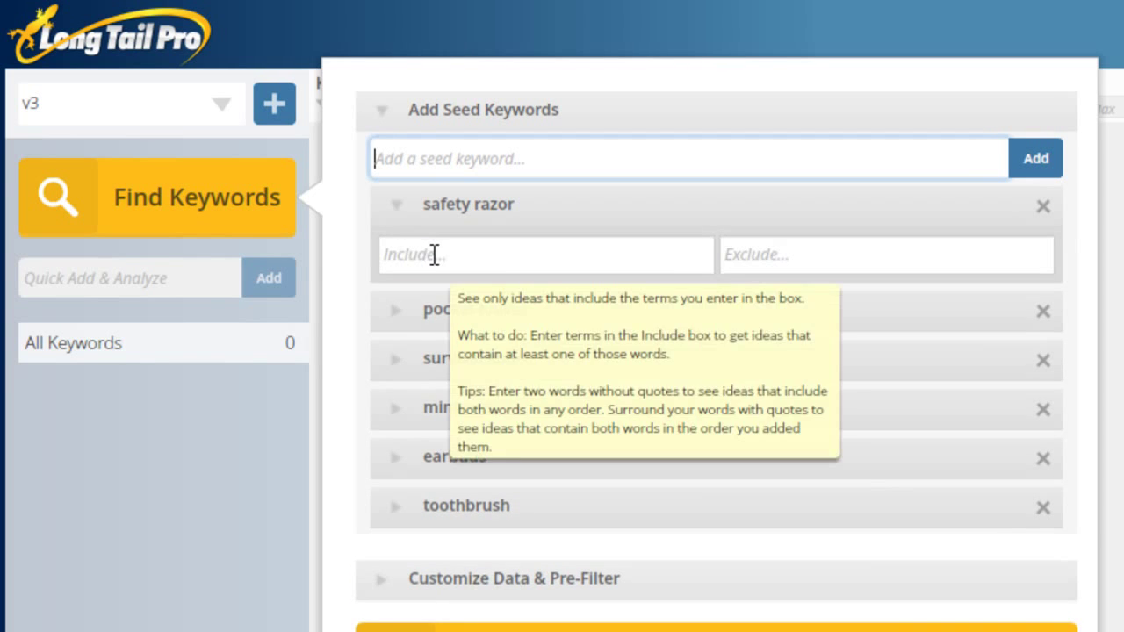
pyautogui.click(434, 254)
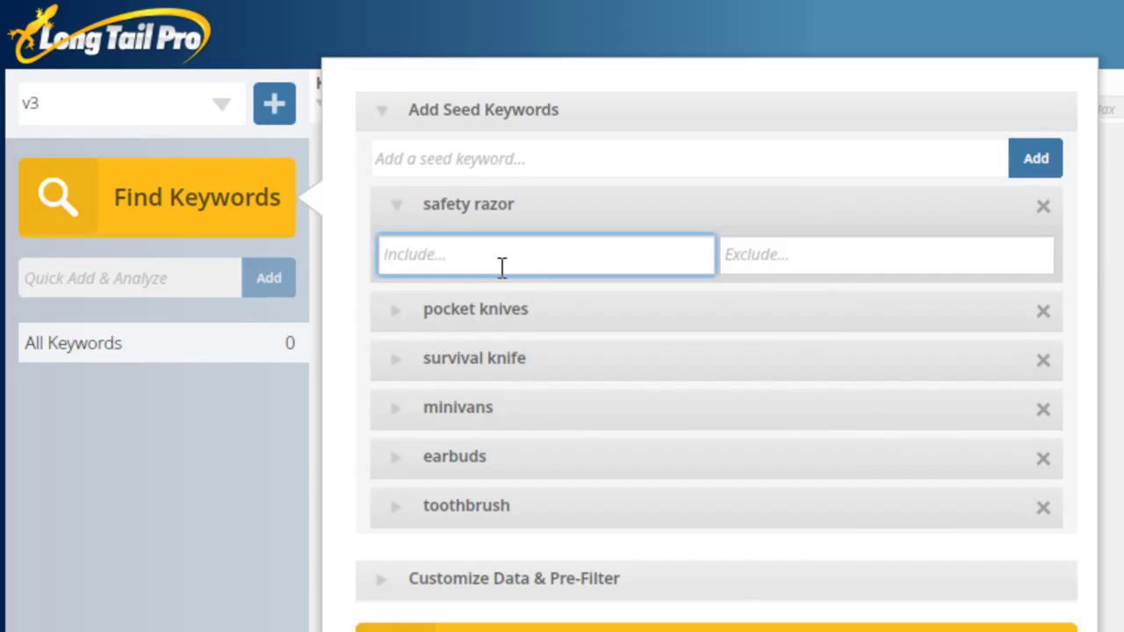
pyautogui.write('best')
pyautogui.click(843, 254)
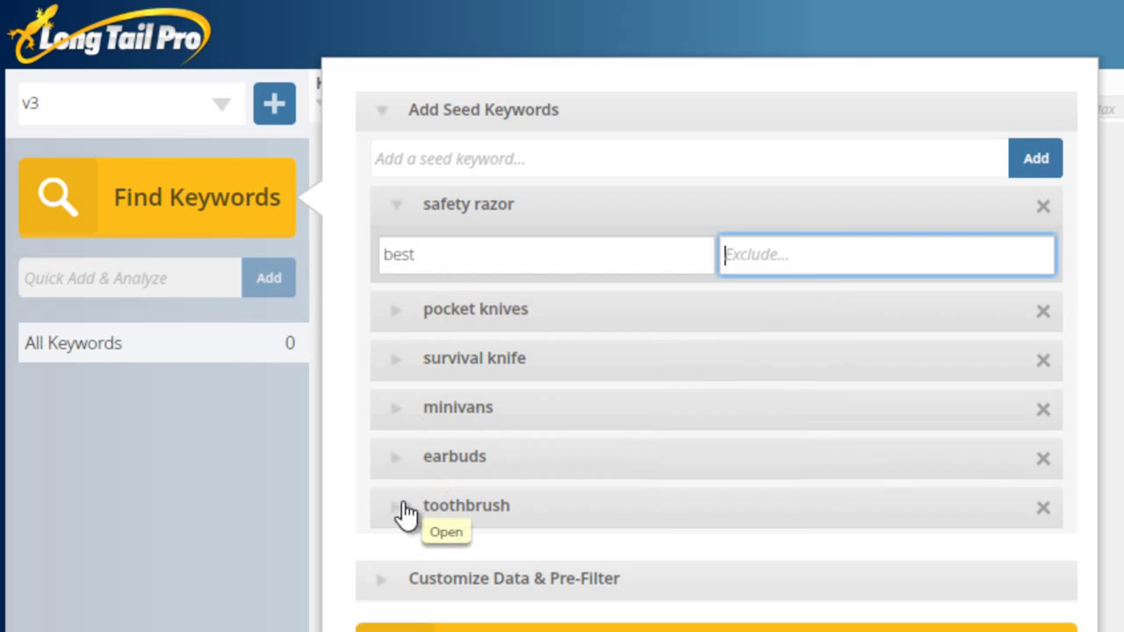
# Set pre-filter minimums of 0.25 suggested bid and 500 local search volume.
pyautogui.click(383, 589)
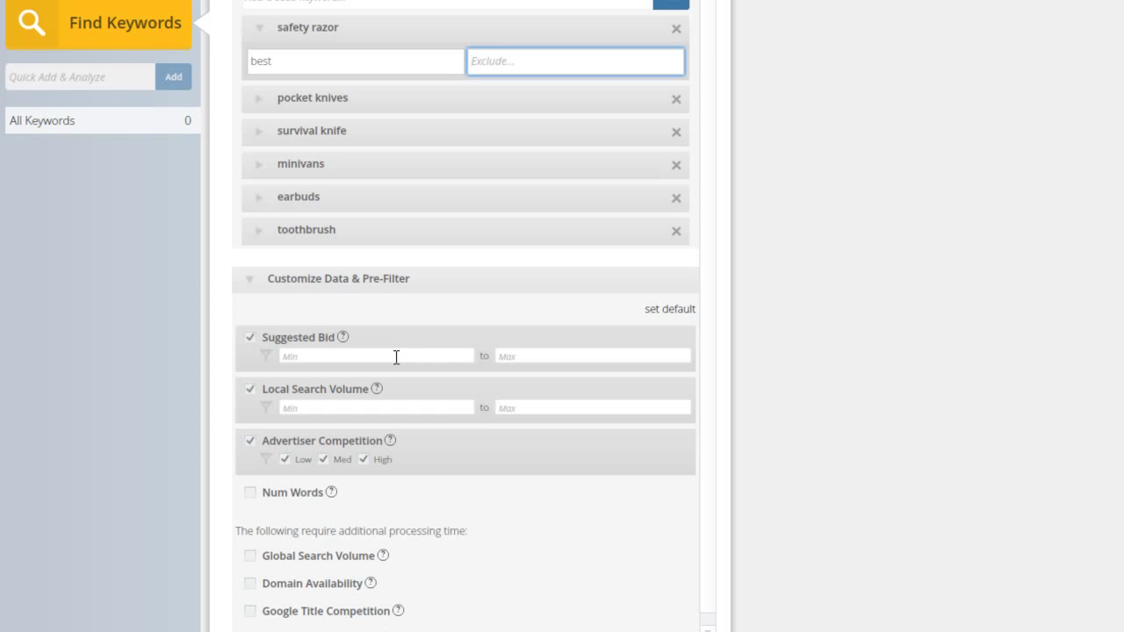
pyautogui.click(396, 356)
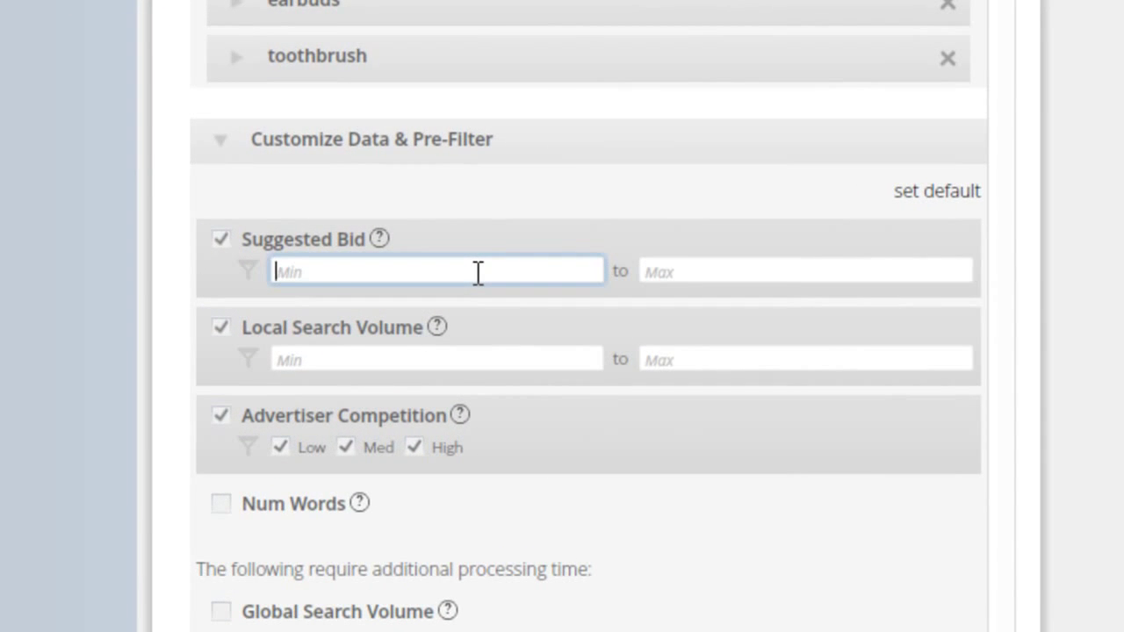
pyautogui.write('0.25')
pyautogui.click(367, 359)
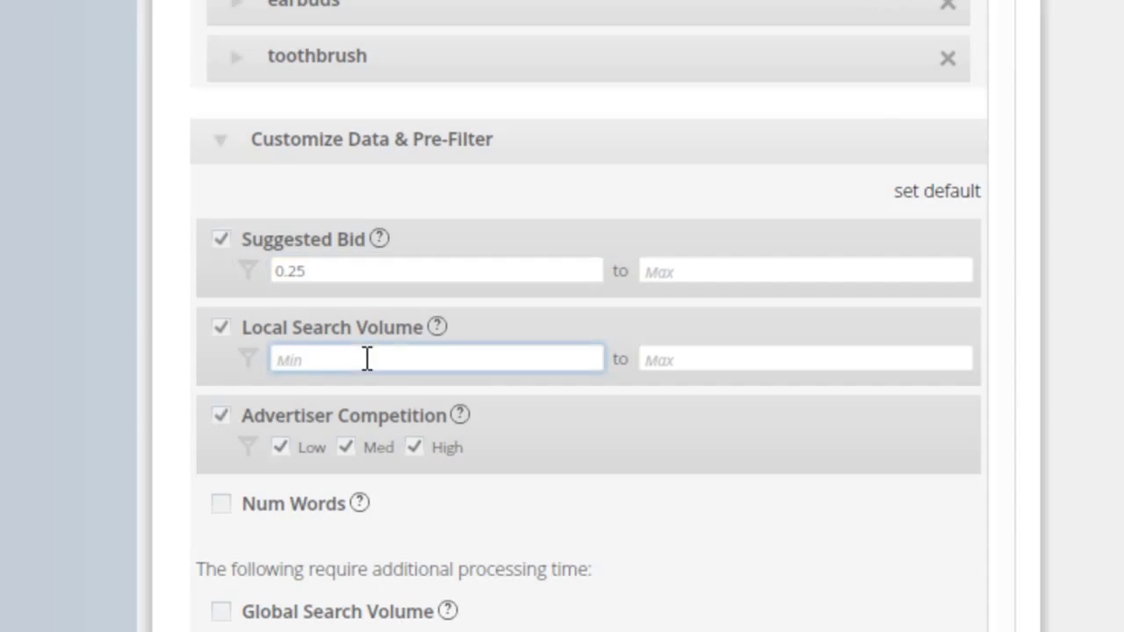
pyautogui.write('500')
# Enable the Num Words pre-filter with a minimum of 3 words.
pyautogui.scroll(-1, 423, 402)
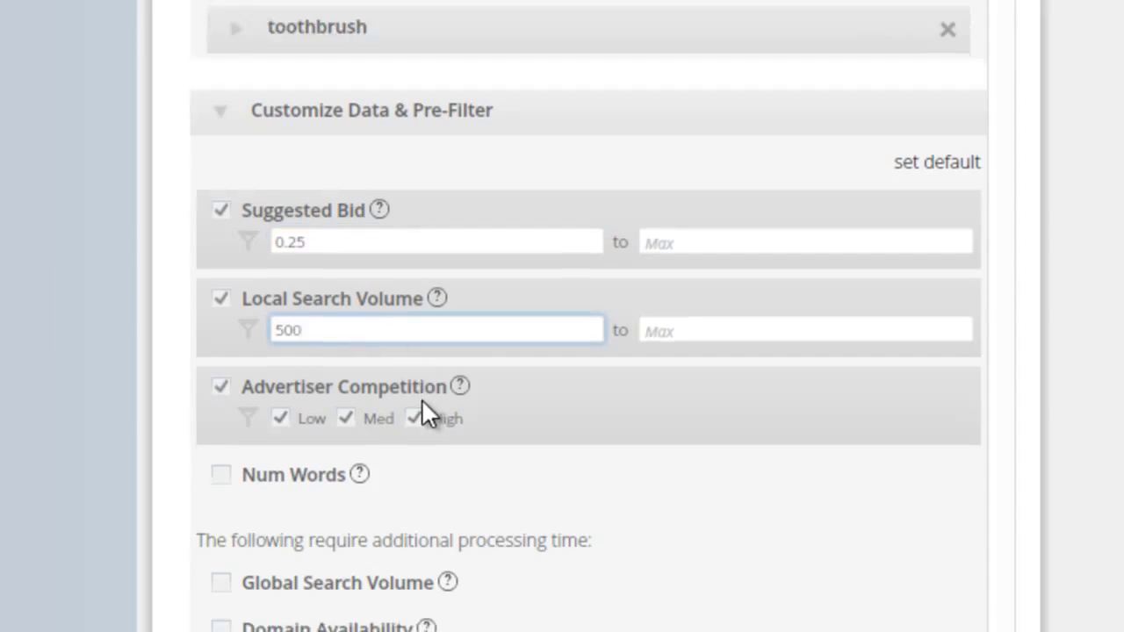
pyautogui.click(223, 476)
pyautogui.click(320, 510)
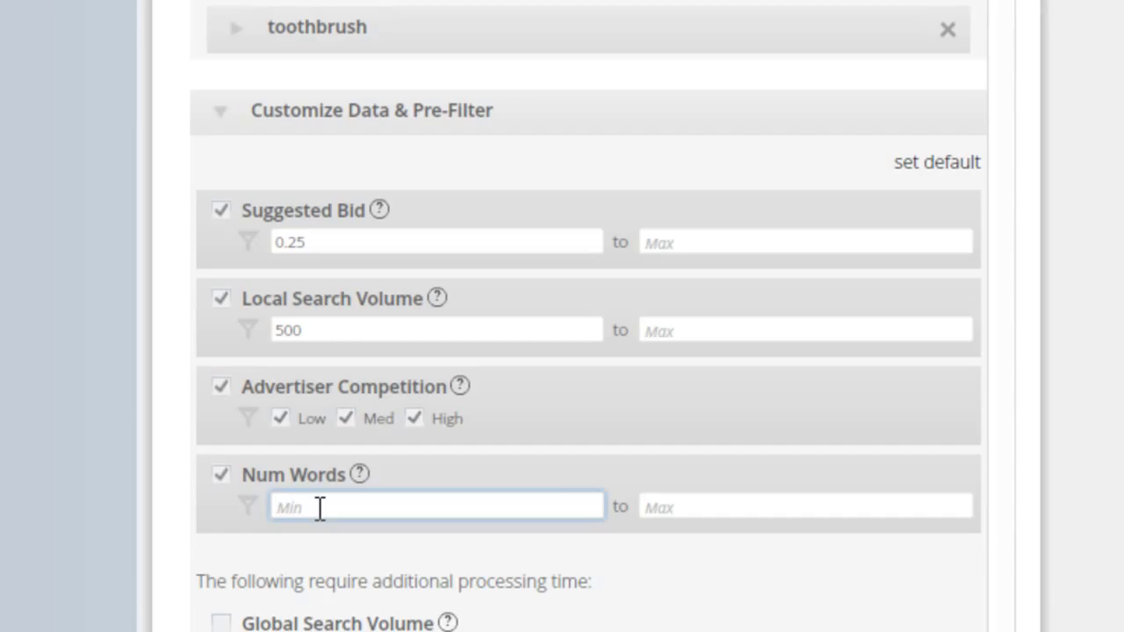
pyautogui.write('3')
pyautogui.scroll(-1, 251, 597)
pyautogui.scroll(-5, 225, 580)
pyautogui.click(222, 583)
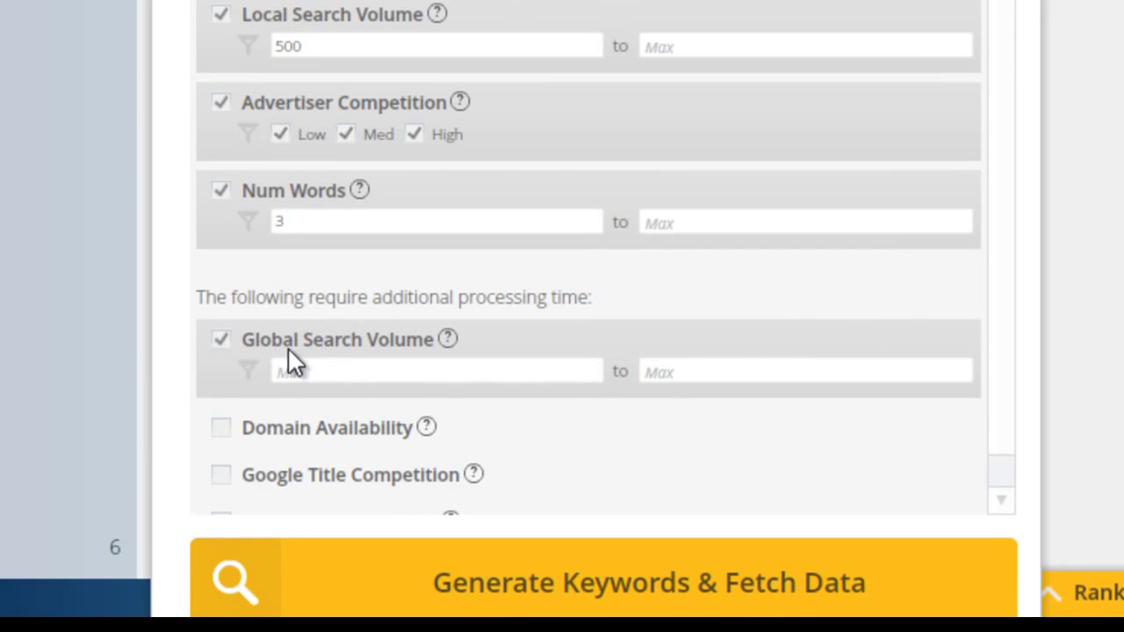
pyautogui.click(220, 341)
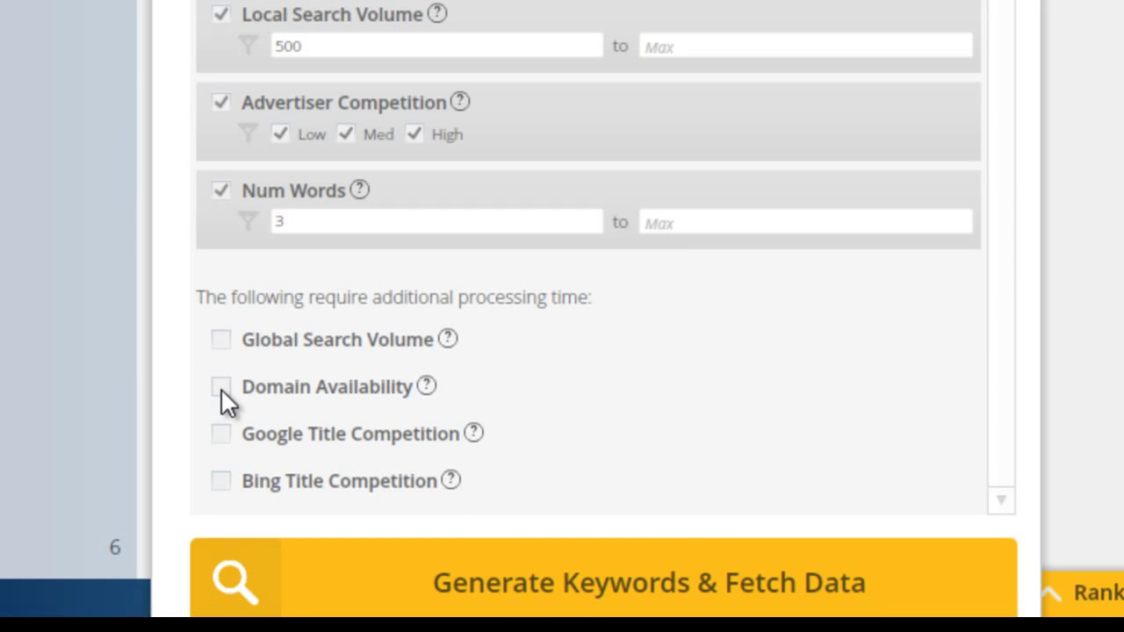
pyautogui.click(223, 391)
pyautogui.scroll(-8, 856, 197)
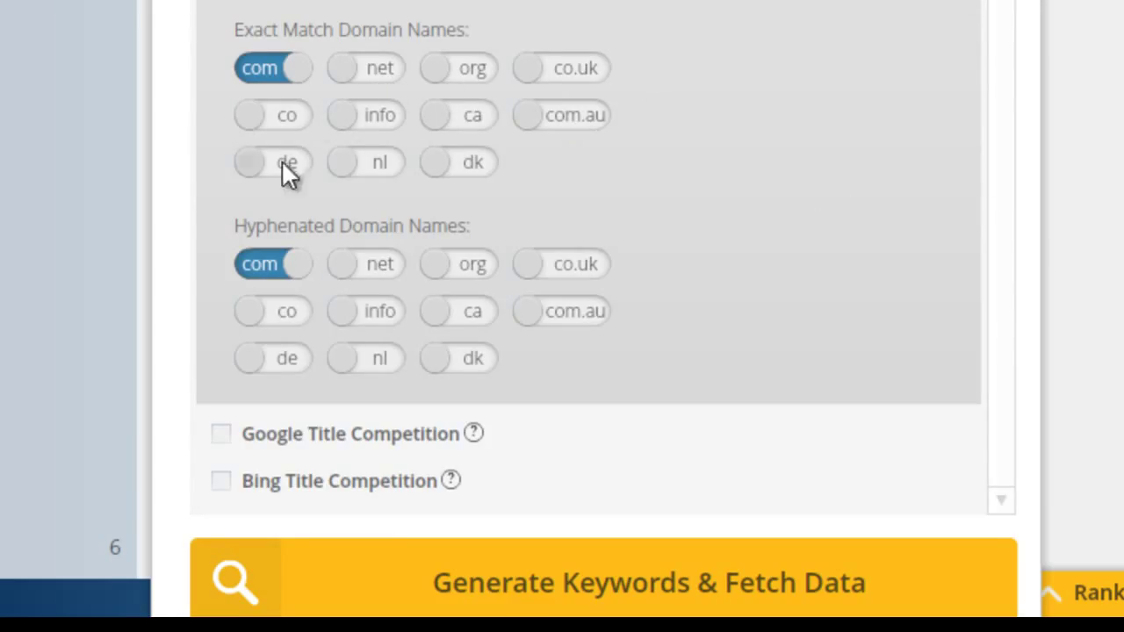
pyautogui.scroll(5, 589, 263)
pyautogui.click(221, 386)
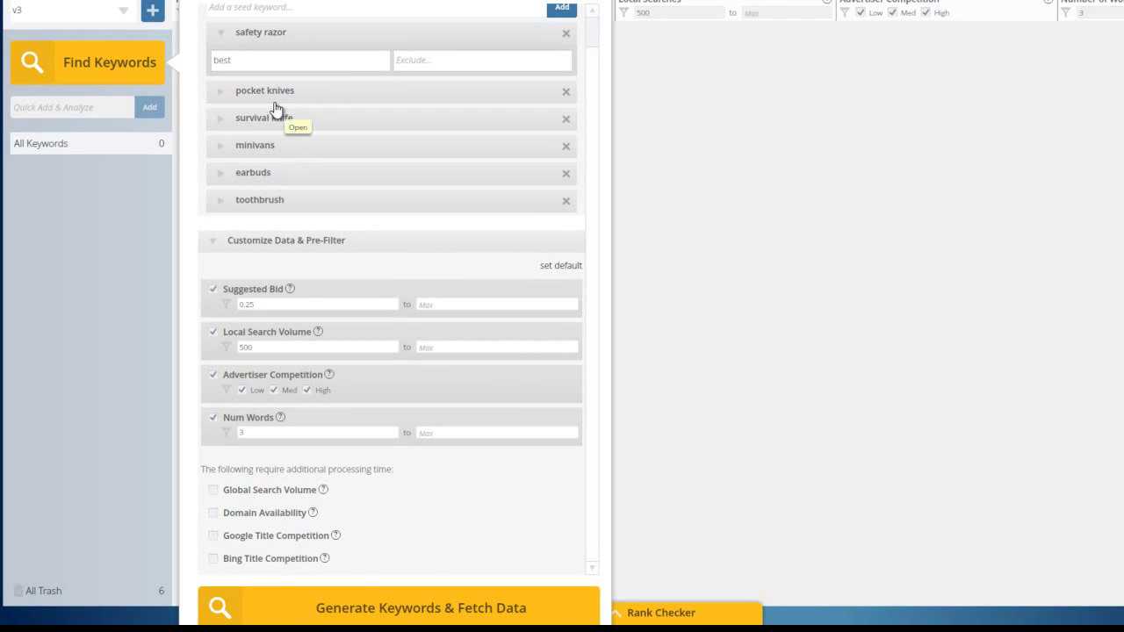
# Generate keyword ideas and fetch data for all six seed keywords.
pyautogui.scroll(1, 293, 85)
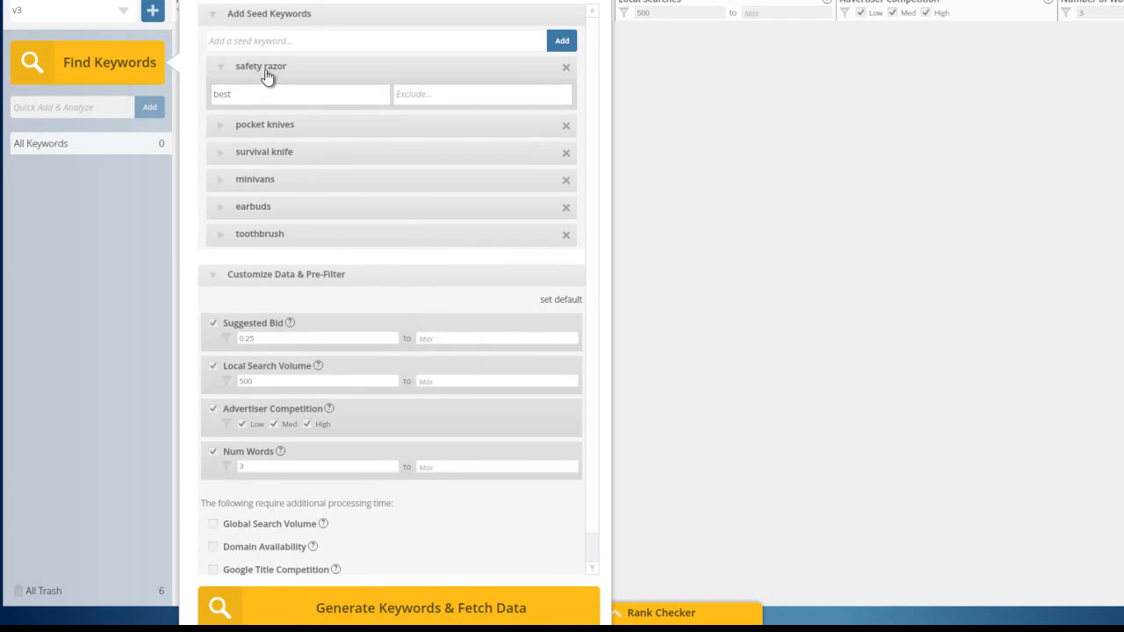
pyautogui.scroll(-1, 320, 304)
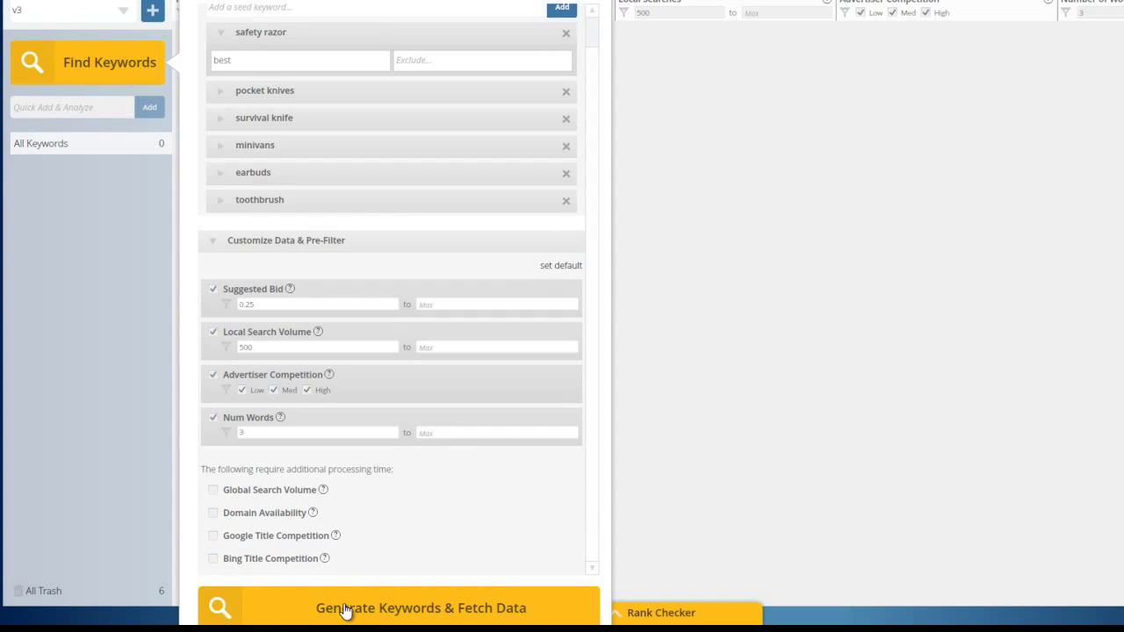
pyautogui.click(346, 608)
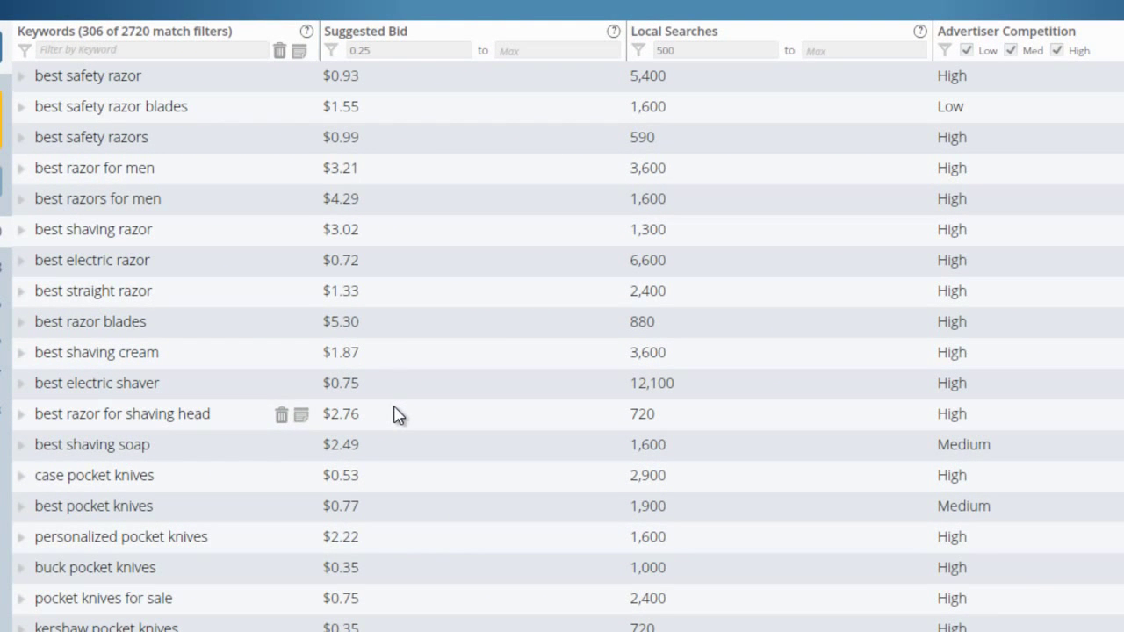
# Change the Suggested Bid minimum filter from 0.25 to 1.00.
pyautogui.moveTo(399, 53); pyautogui.dragTo(350, 52)
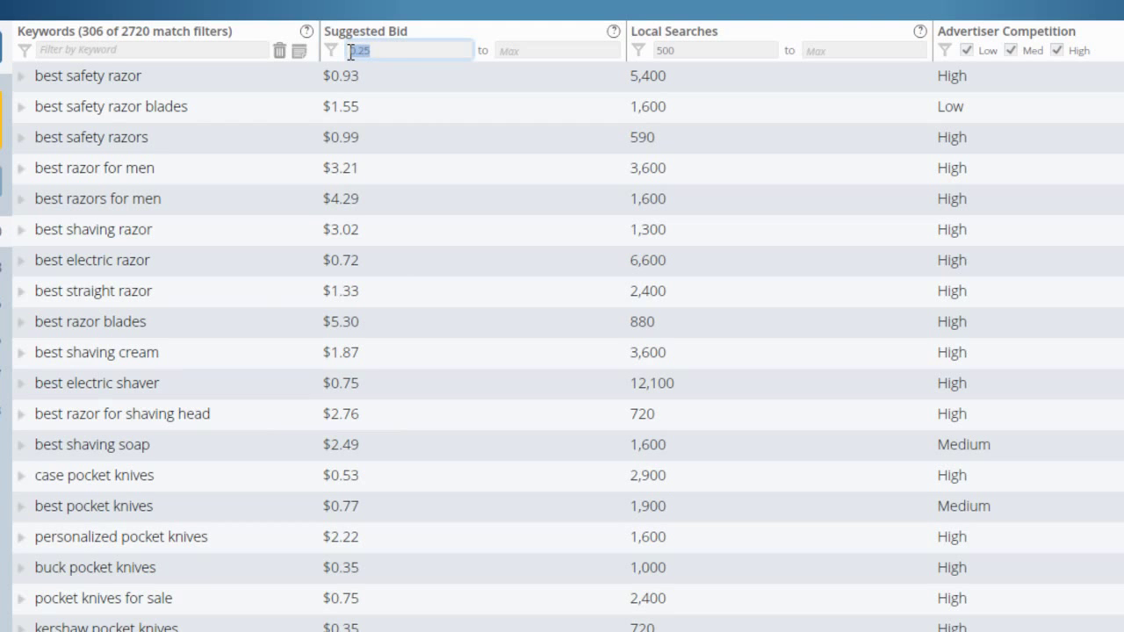
pyautogui.write('1.00')
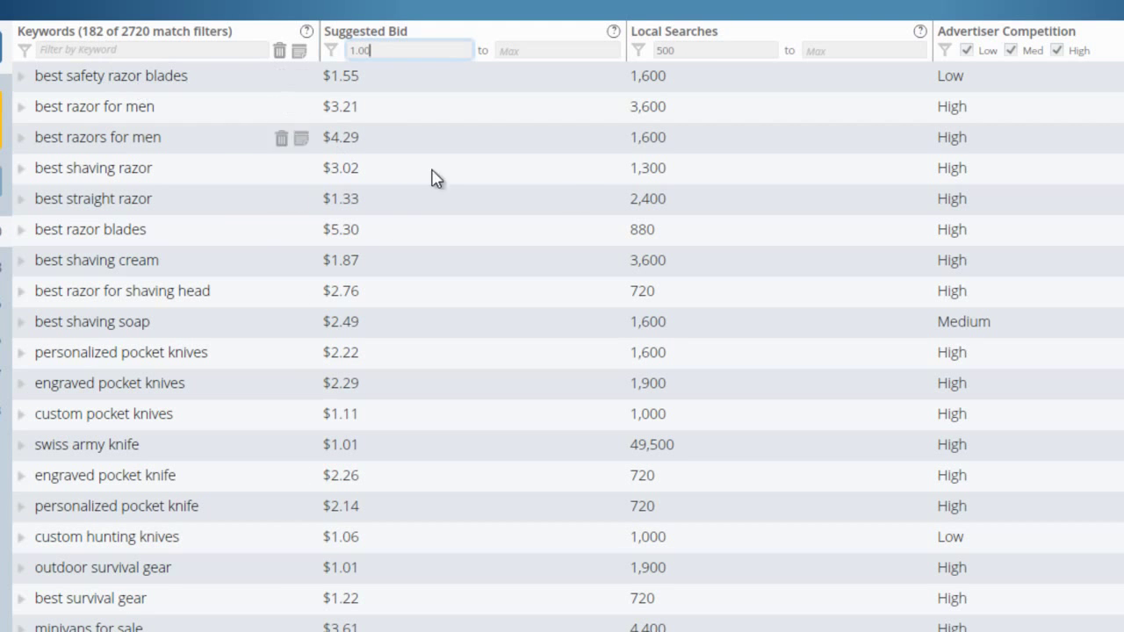
# Set the Local Searches minimum to 1500 and the Number of Words minimum to 4.
pyautogui.moveTo(701, 50); pyautogui.dragTo(654, 55)
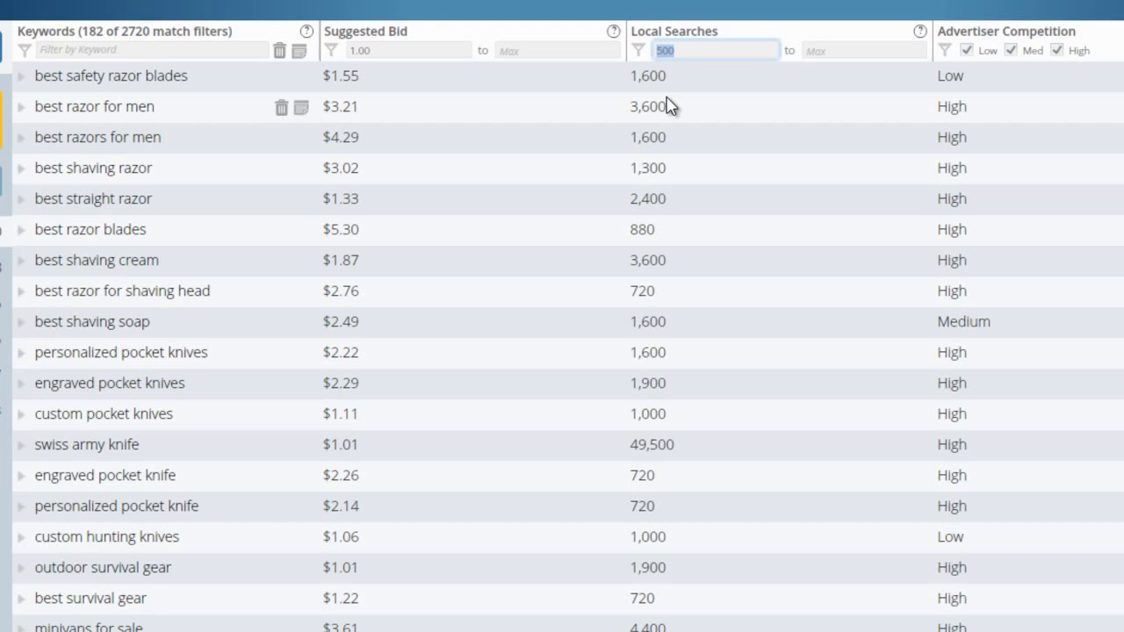
pyautogui.write('15')
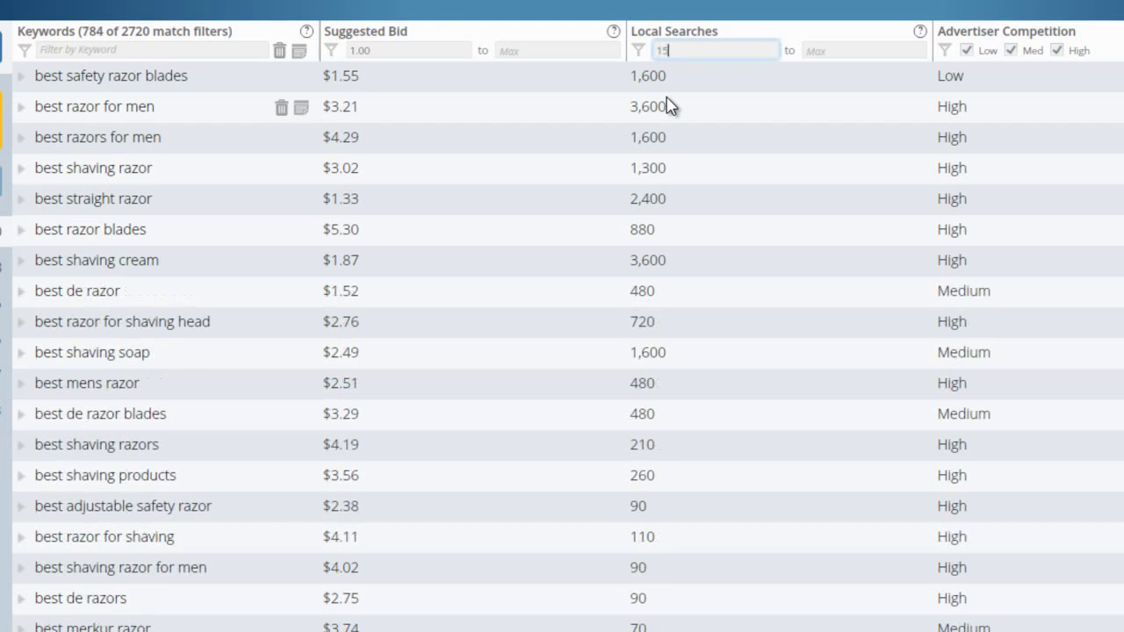
pyautogui.write('00')
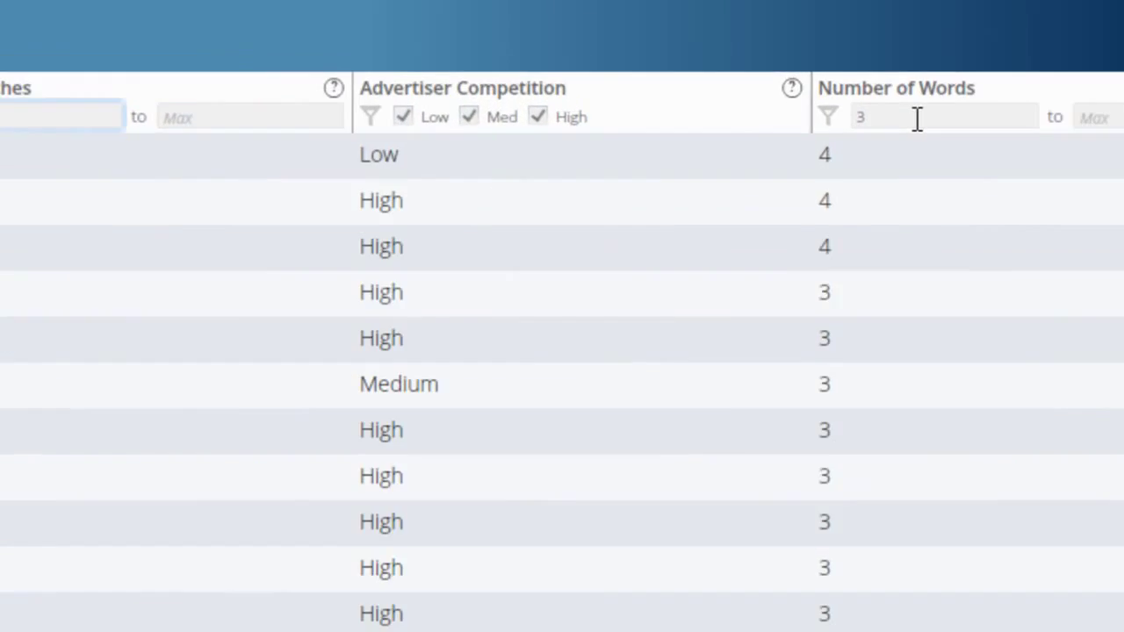
pyautogui.moveTo(917, 119); pyautogui.dragTo(855, 117)
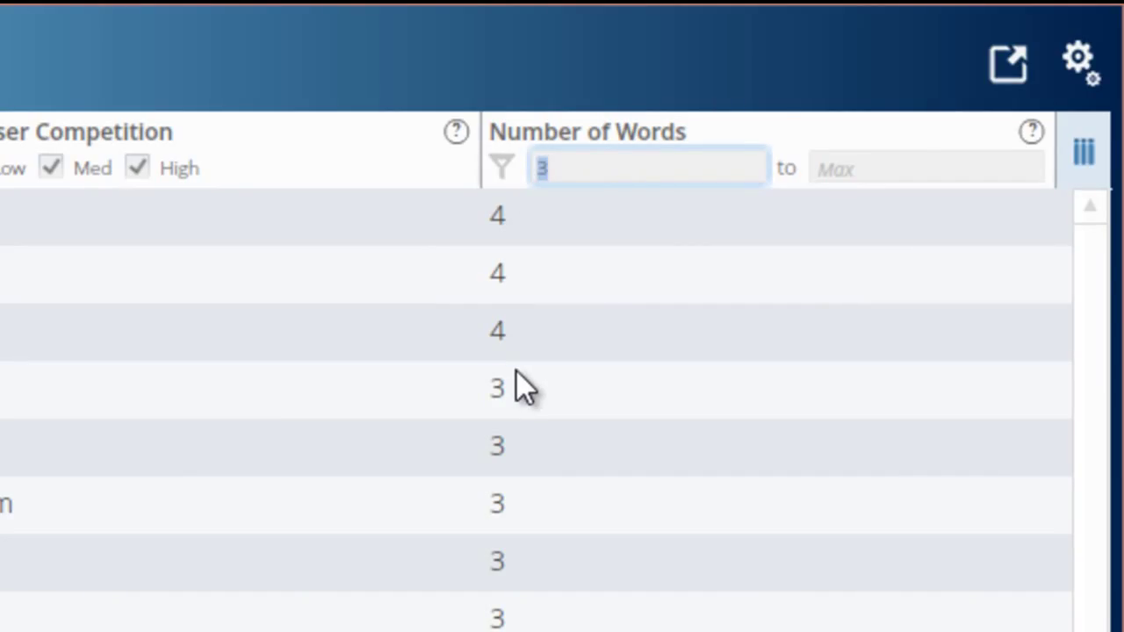
pyautogui.write('4')
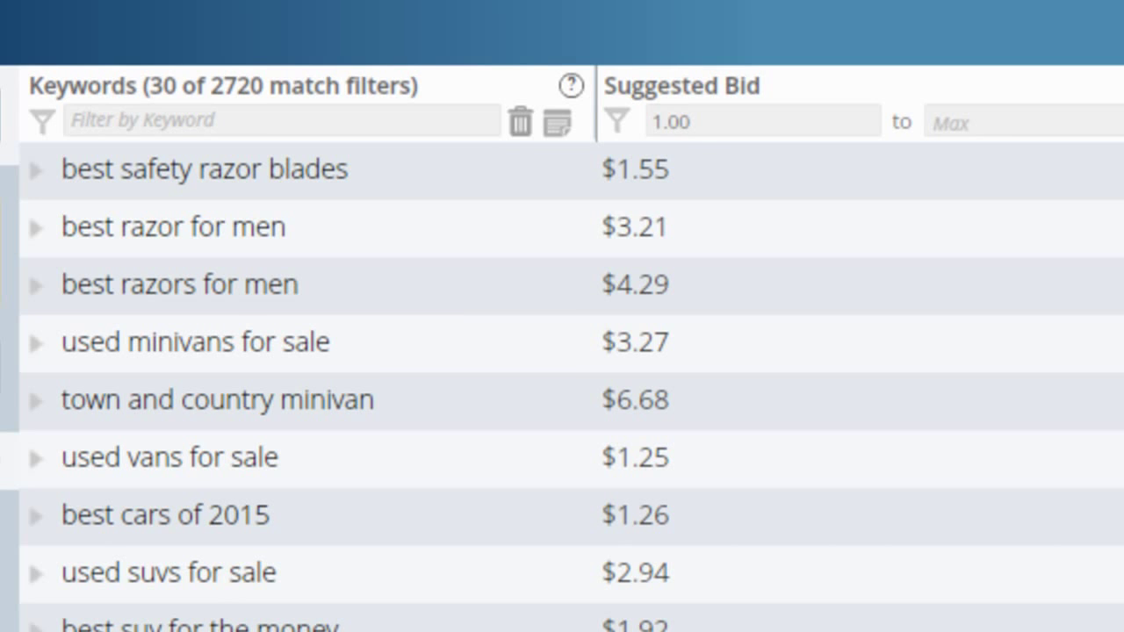
# Filter the keyword list by the text 'best', correcting a mistyped entry.
pyautogui.click(252, 120)
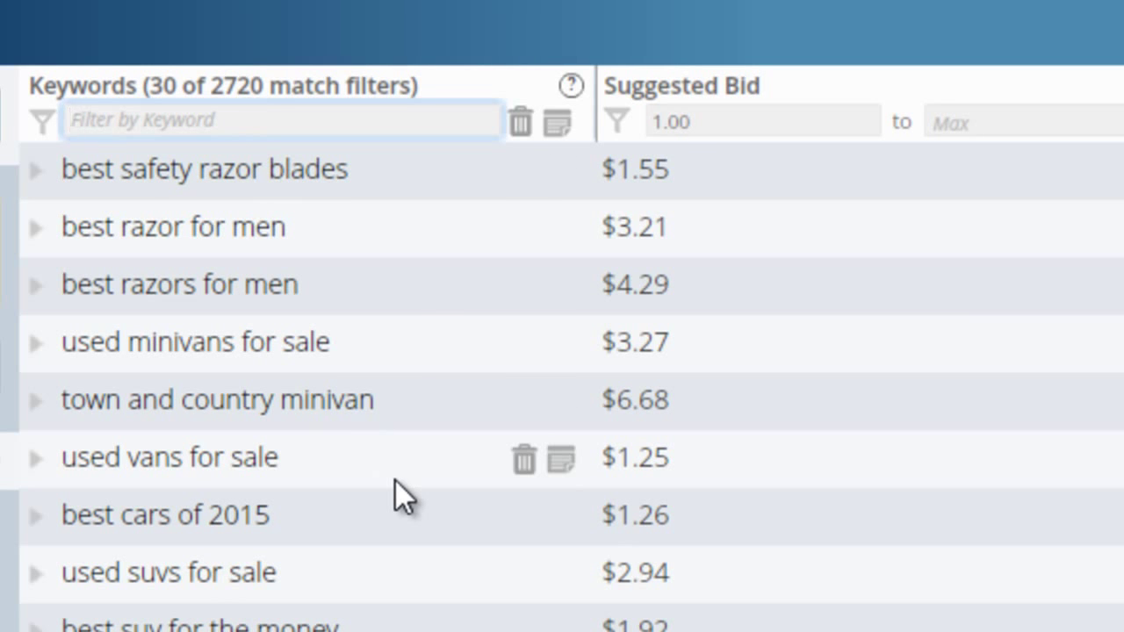
pyautogui.write('review')
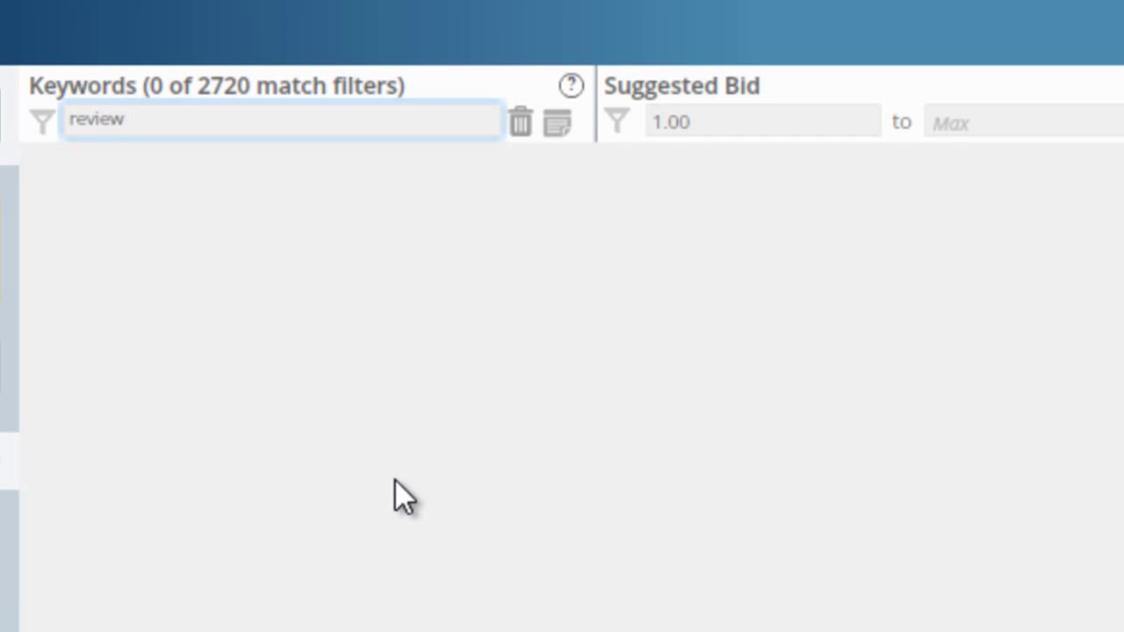
pyautogui.press('BackSpace')
pyautogui.press('BackSpace')
pyautogui.press('BackSpace')
pyautogui.press('BackSpace')
pyautogui.press('BackSpace')
pyautogui.write('best')
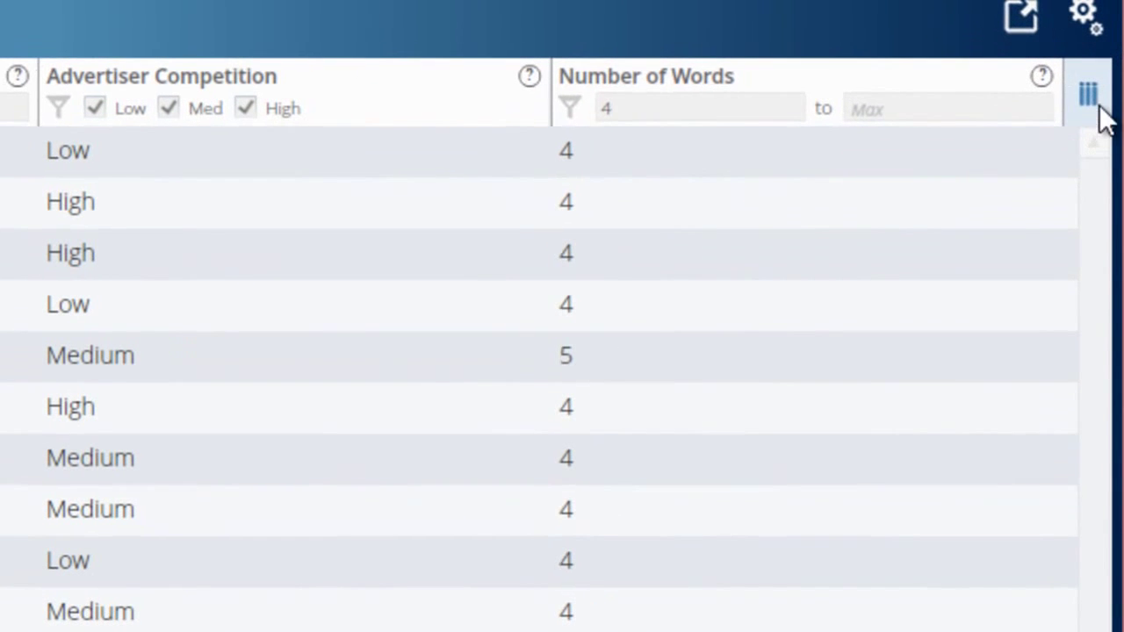
# Add Global Searches and Domain Availability columns, then fetch global volumes for the 13 keywords.
pyautogui.click(1096, 104)
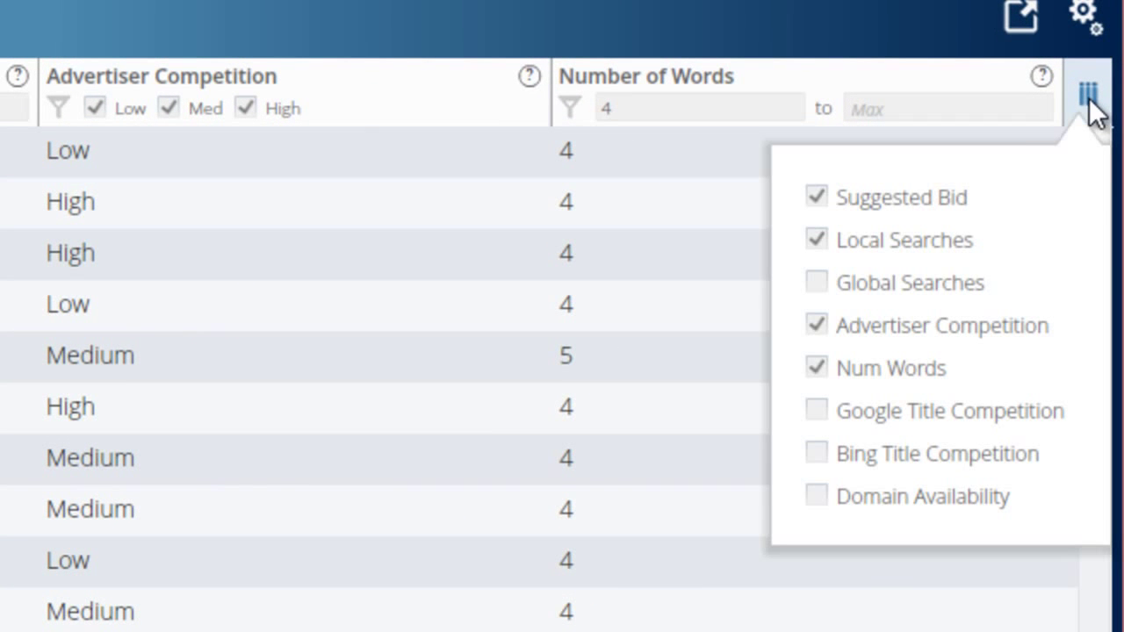
pyautogui.click(820, 284)
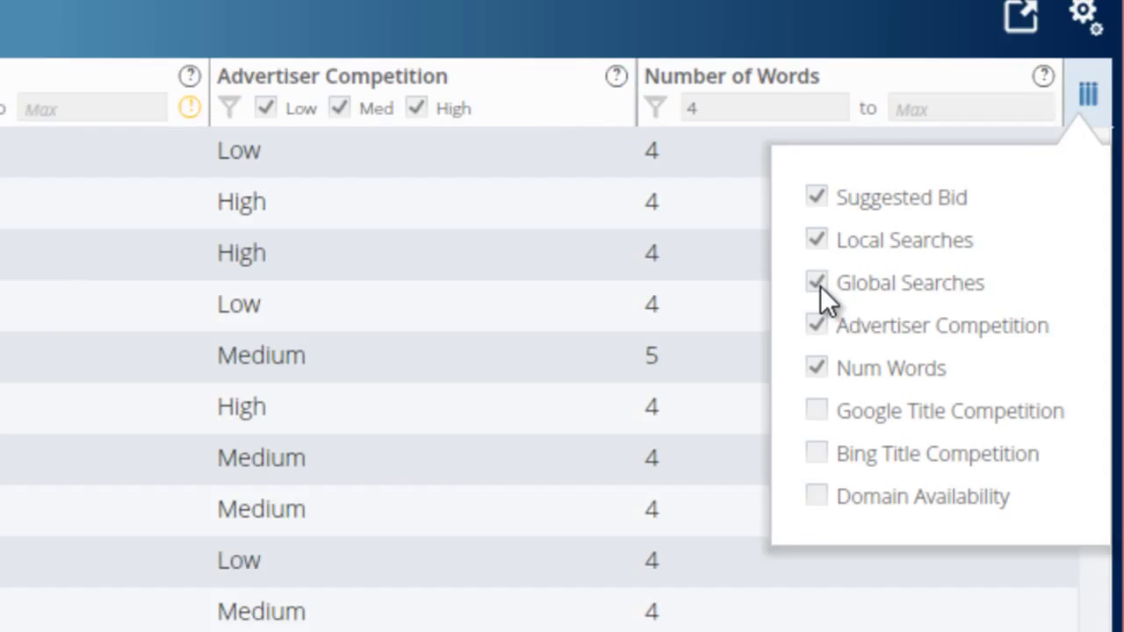
pyautogui.click(819, 497)
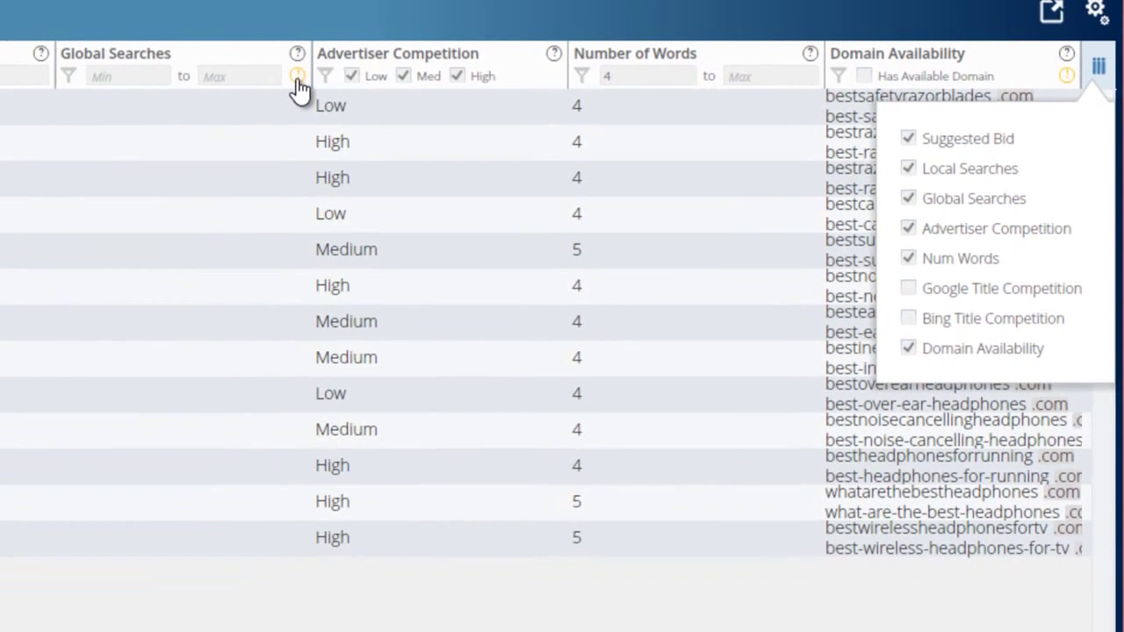
pyautogui.click(298, 77)
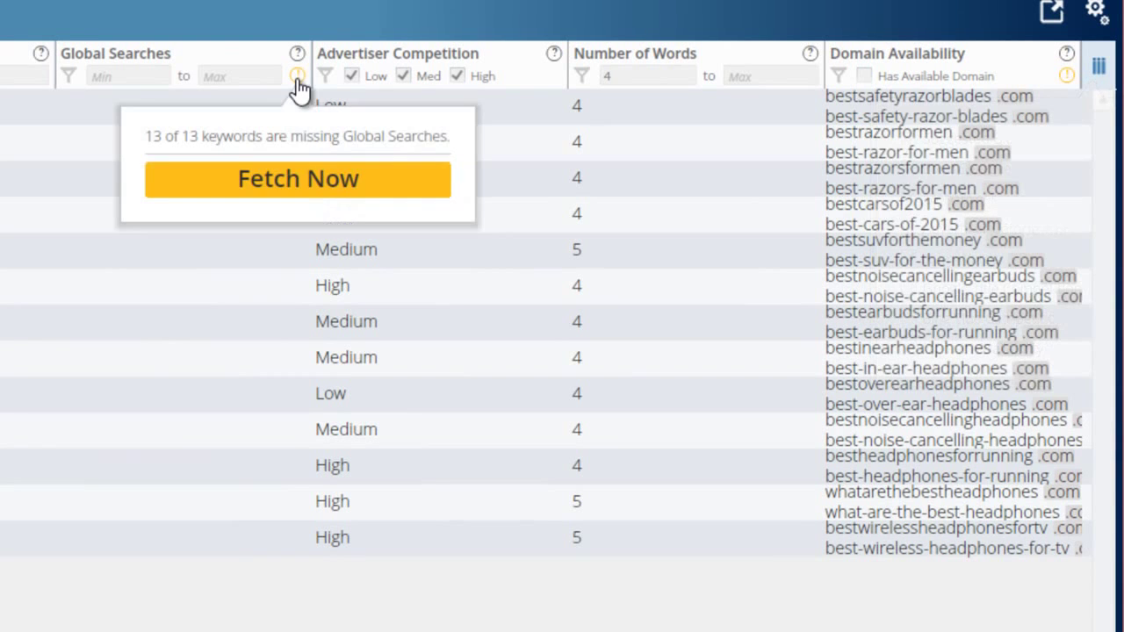
pyautogui.click(300, 191)
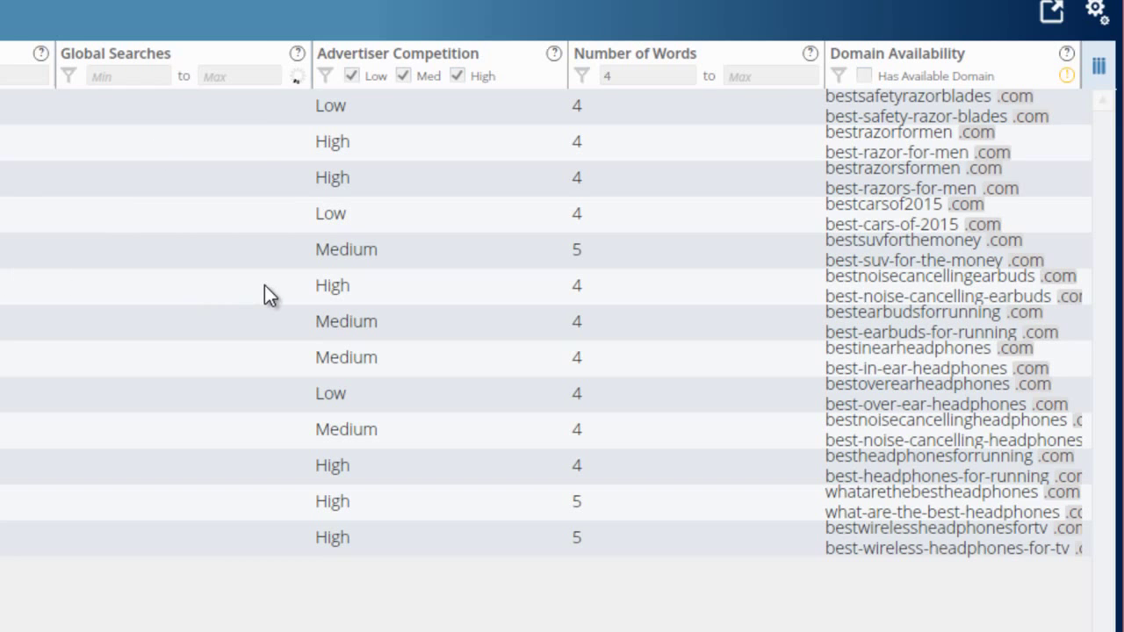
# Fetch domain availability for exact-match .com, .net and .org, excluding hyphenated .com.
pyautogui.click(1067, 77)
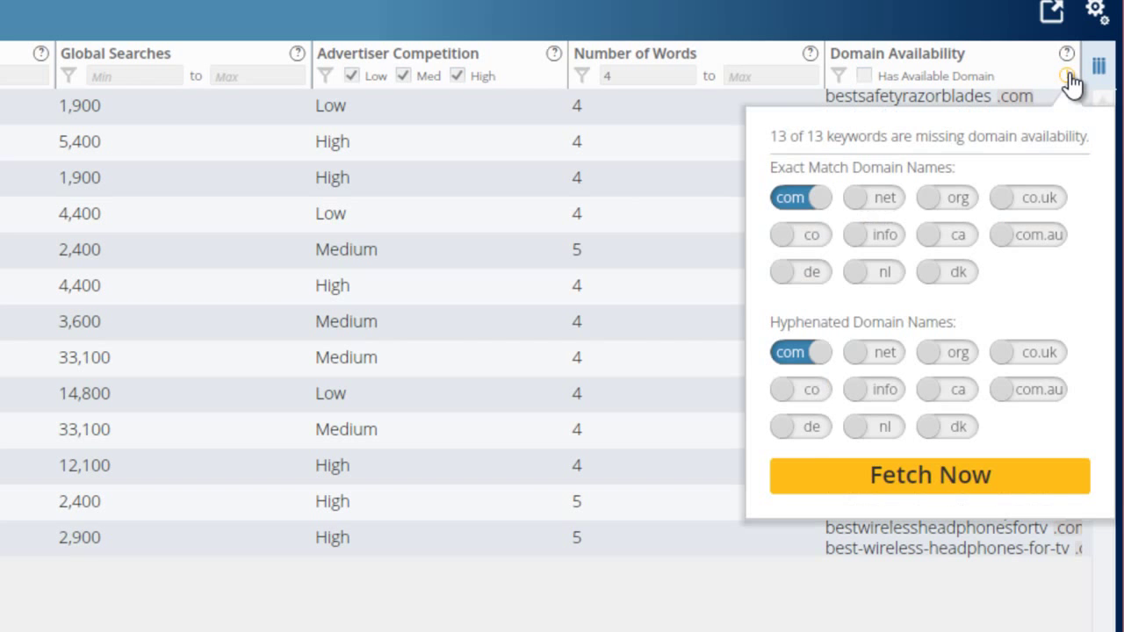
pyautogui.click(884, 198)
pyautogui.click(969, 197)
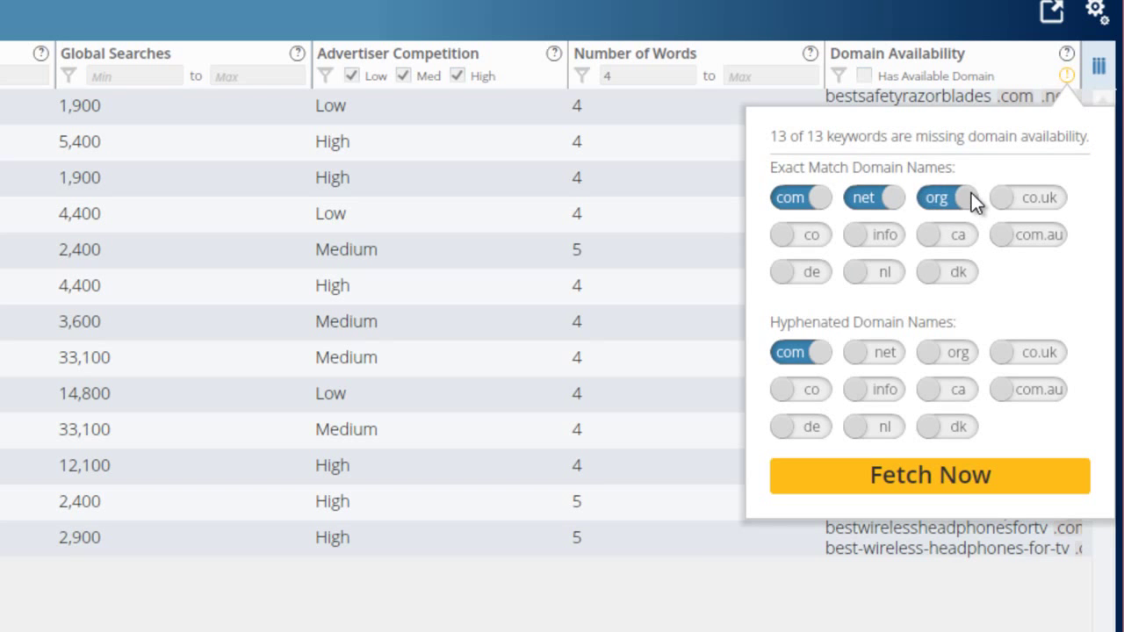
pyautogui.click(785, 354)
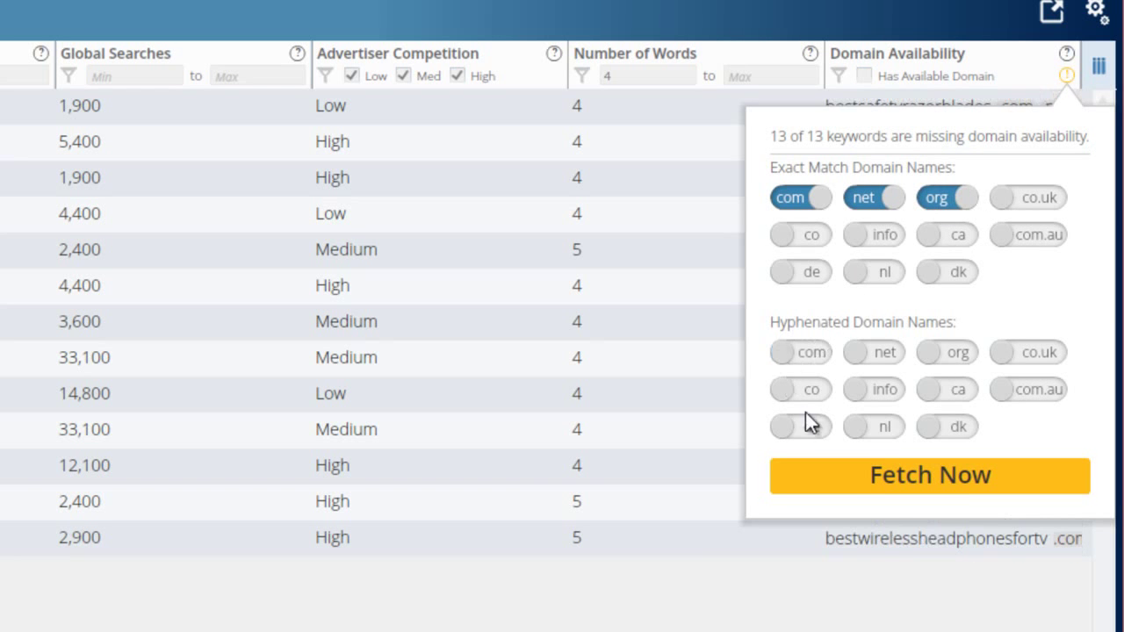
pyautogui.click(878, 492)
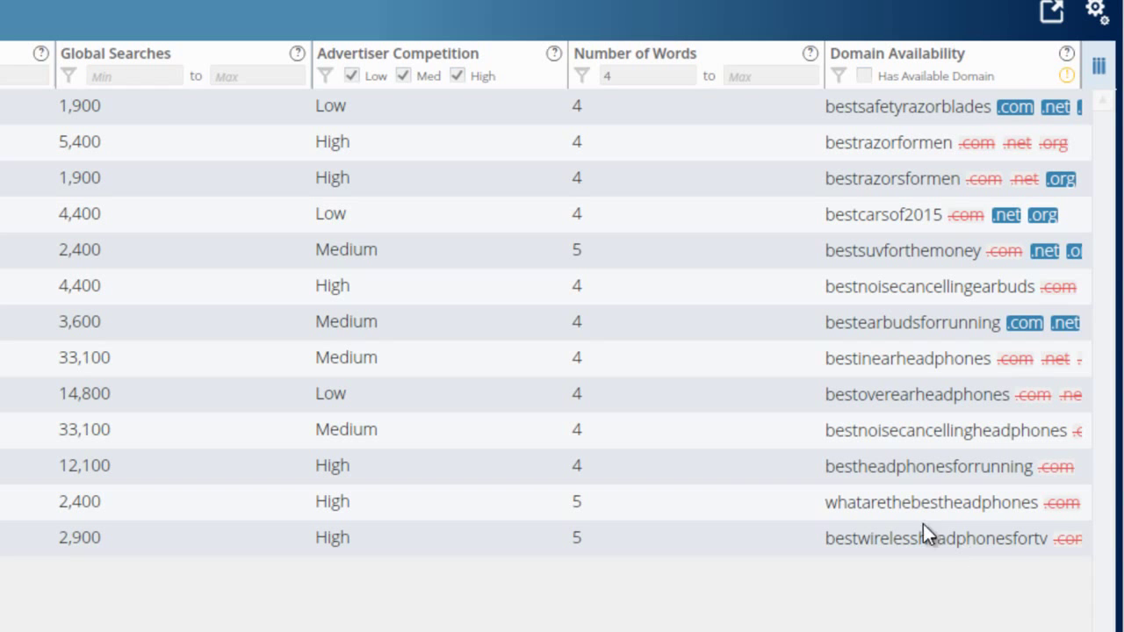
# Untick Domain Availability in the column chooser to hide it from the v3 keyword table.
pyautogui.click(1098, 71)
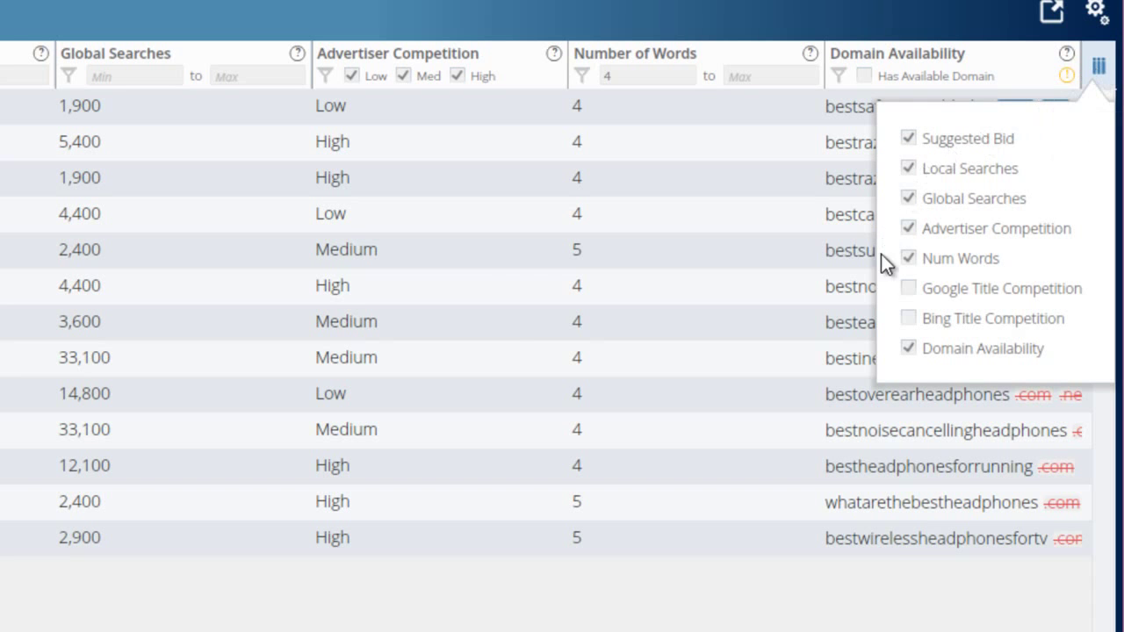
pyautogui.click(909, 348)
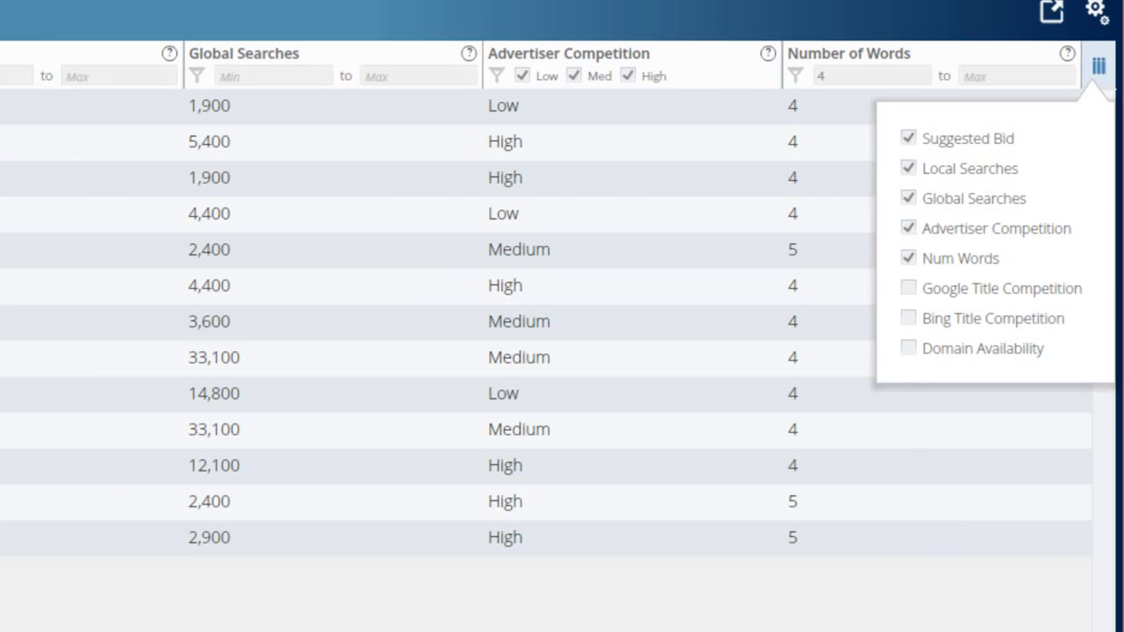
pyautogui.press('Escape')
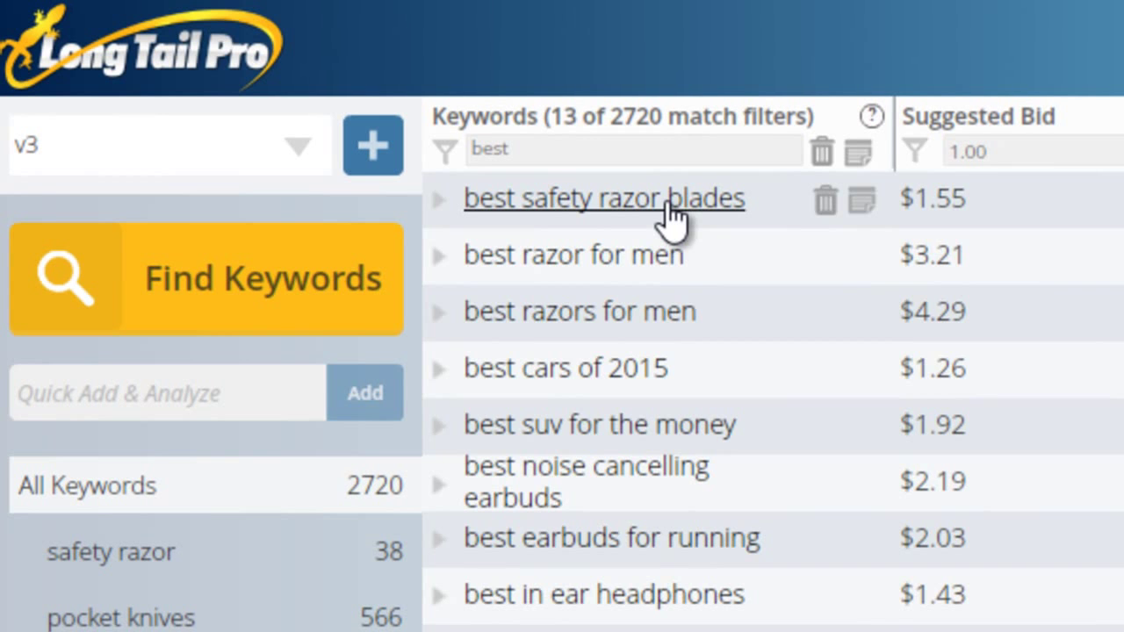
# Expand 'best safety razor blades' to show its top-10 SERP pages with Page and Domain Authority.
pyautogui.click(669, 211)
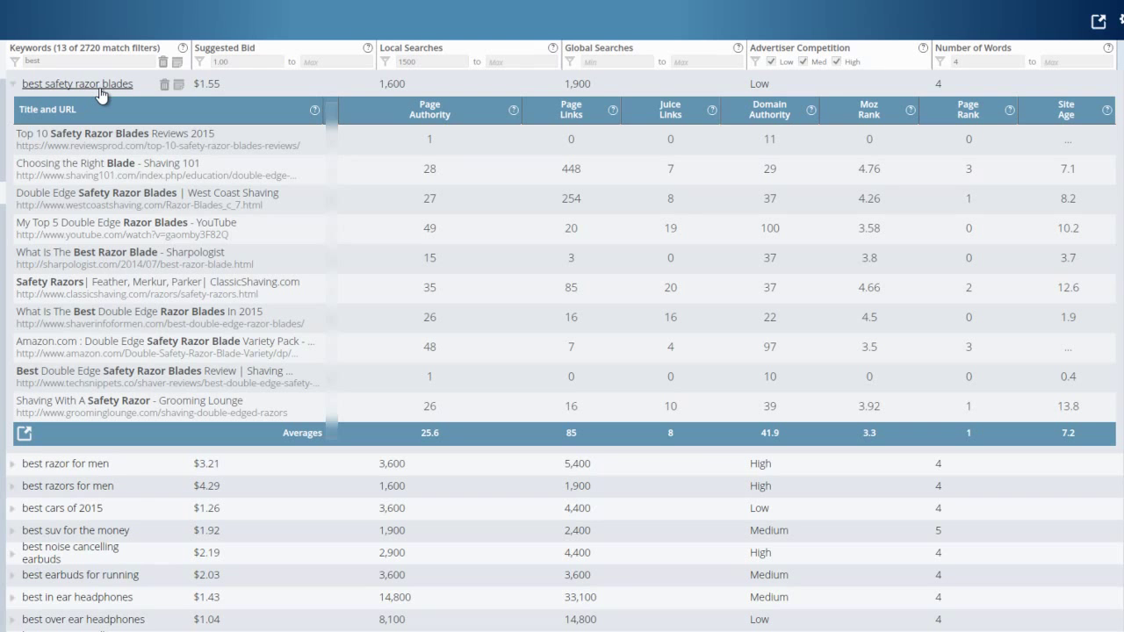
# Collapse the competitor details and delete 'best' from the keyword text filter.
pyautogui.click(99, 85)
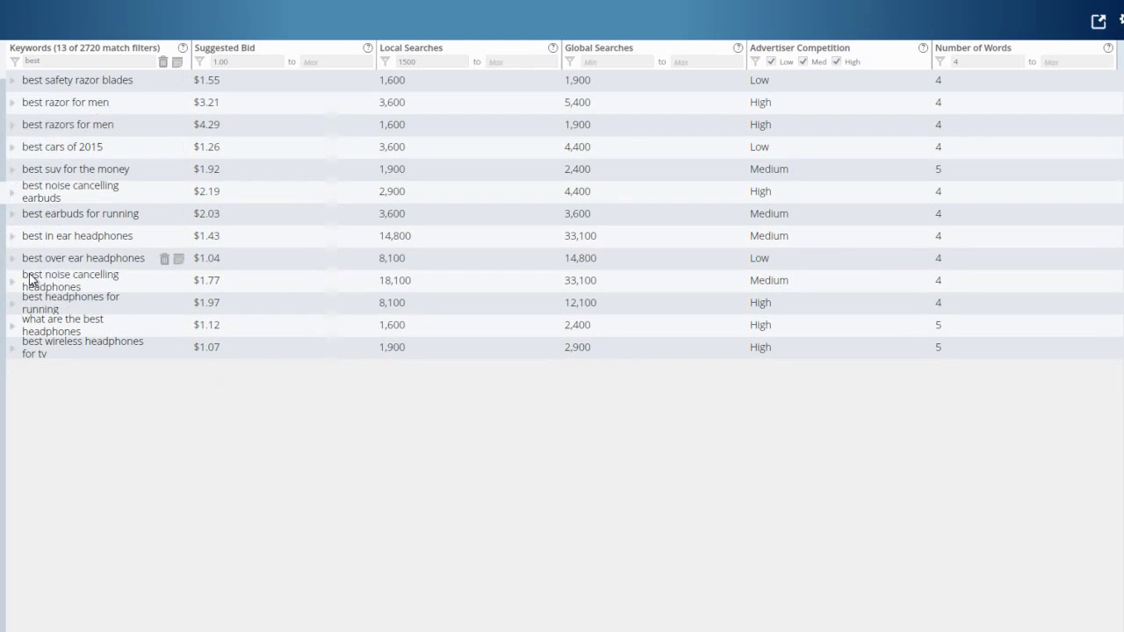
pyautogui.click(64, 63)
pyautogui.moveTo(65, 64); pyautogui.dragTo(23, 62)
pyautogui.press('BackSpace')
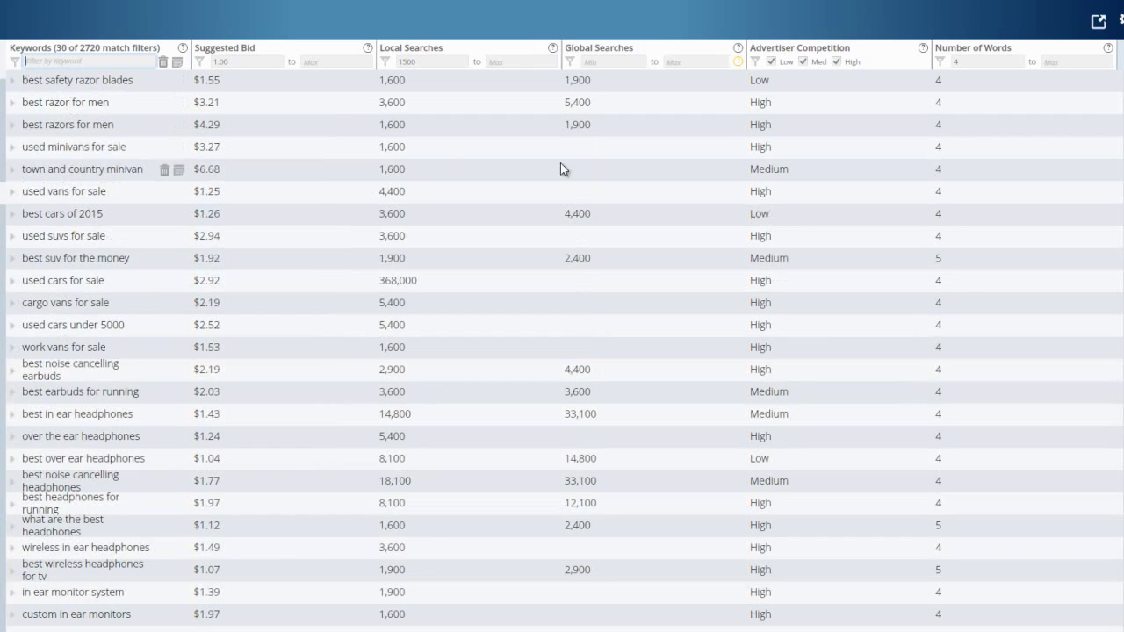
# Set the minimum Number of Words filter to 4.
pyautogui.click(979, 61)
pyautogui.write('4')
pyautogui.moveTo(975, 62); pyautogui.dragTo(954, 62)
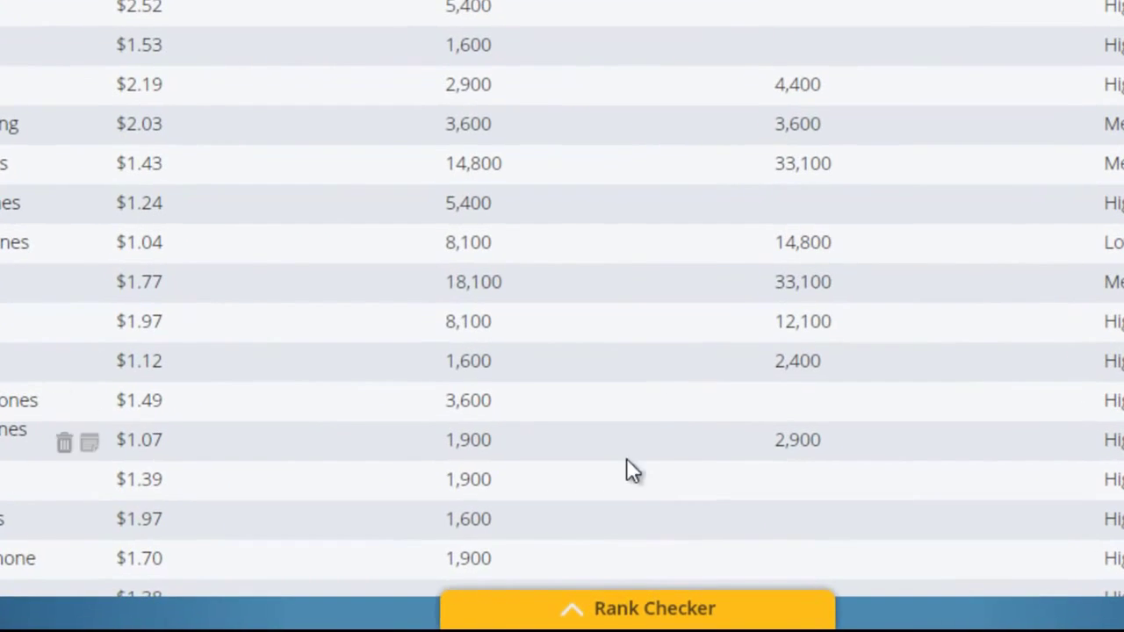
# In the Rank Checker, add a person's-name search term to track for nichepursuits.com.
pyautogui.click(590, 612)
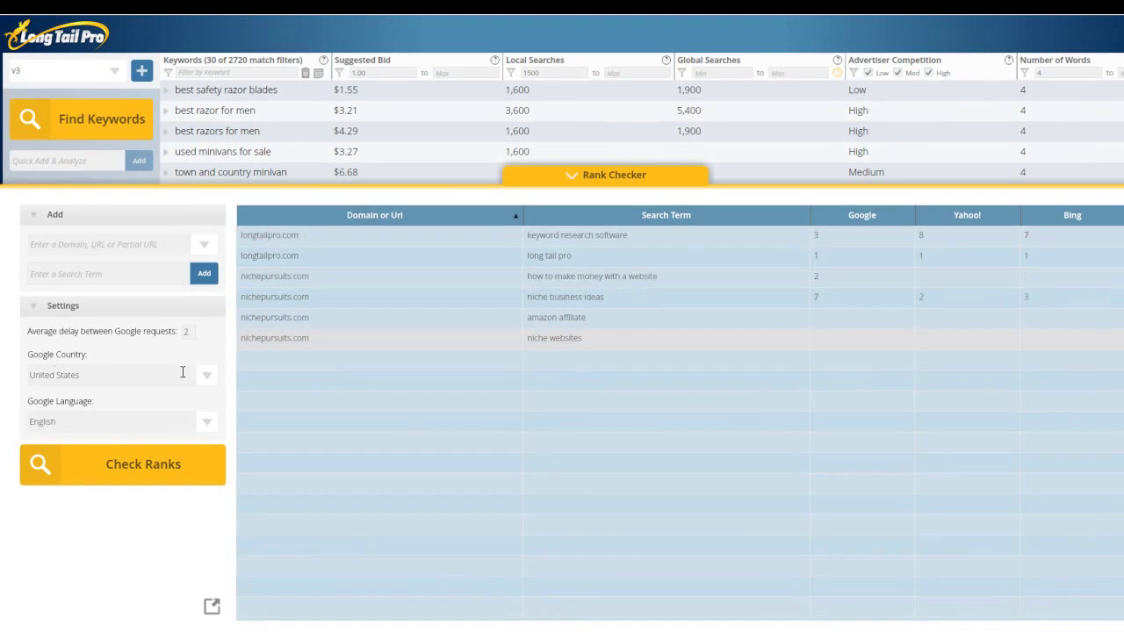
pyautogui.click(117, 244)
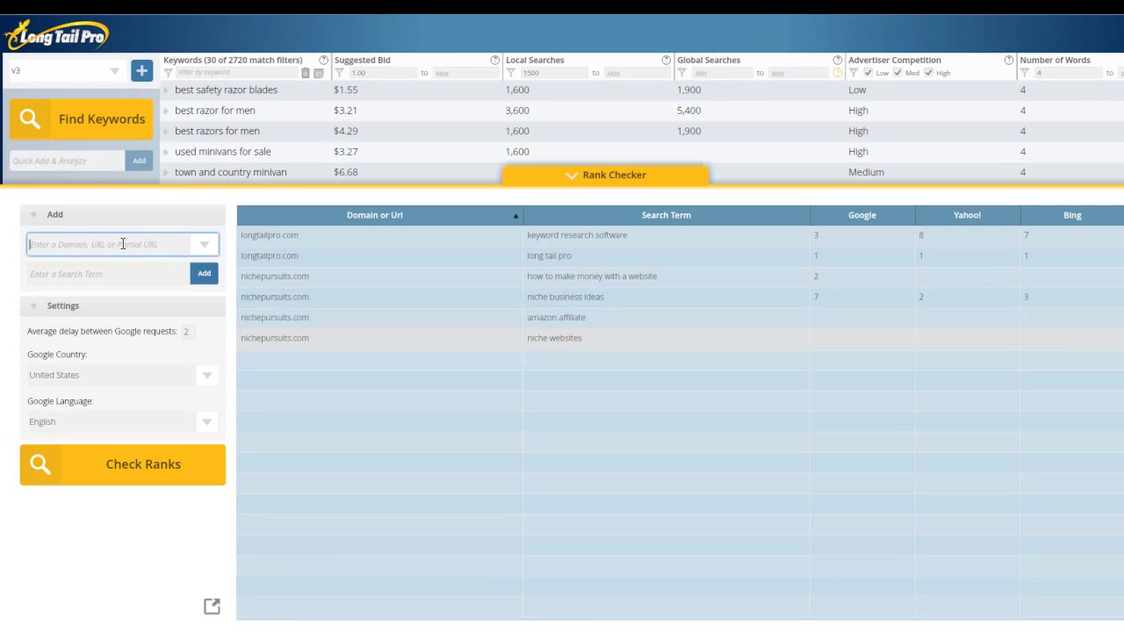
pyautogui.write('nichepursuits.com')
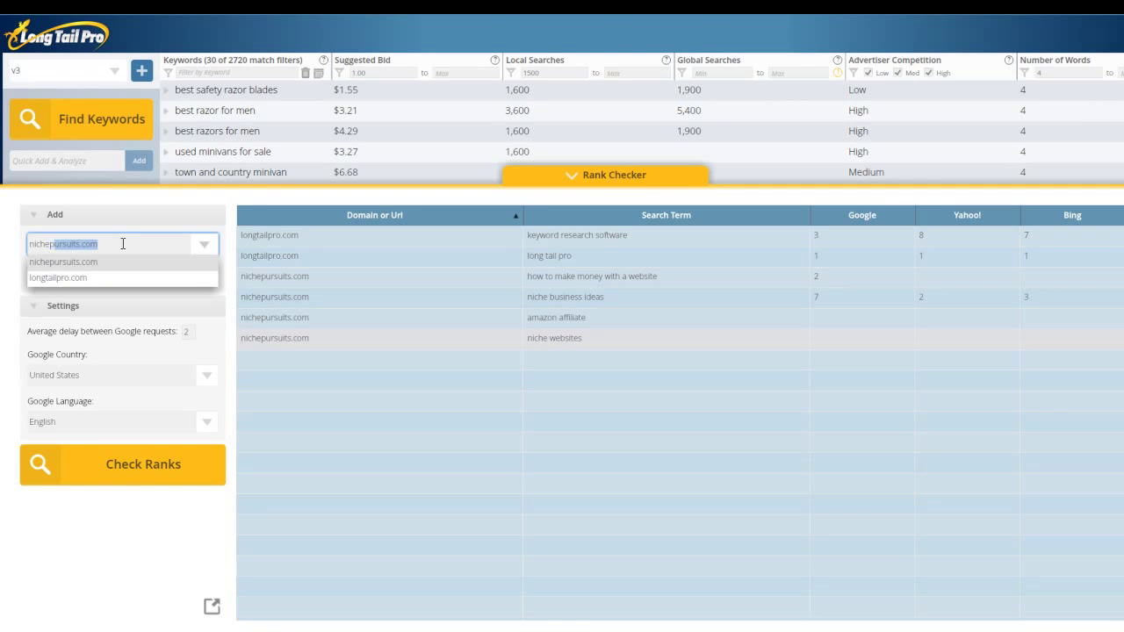
pyautogui.press('Tab')
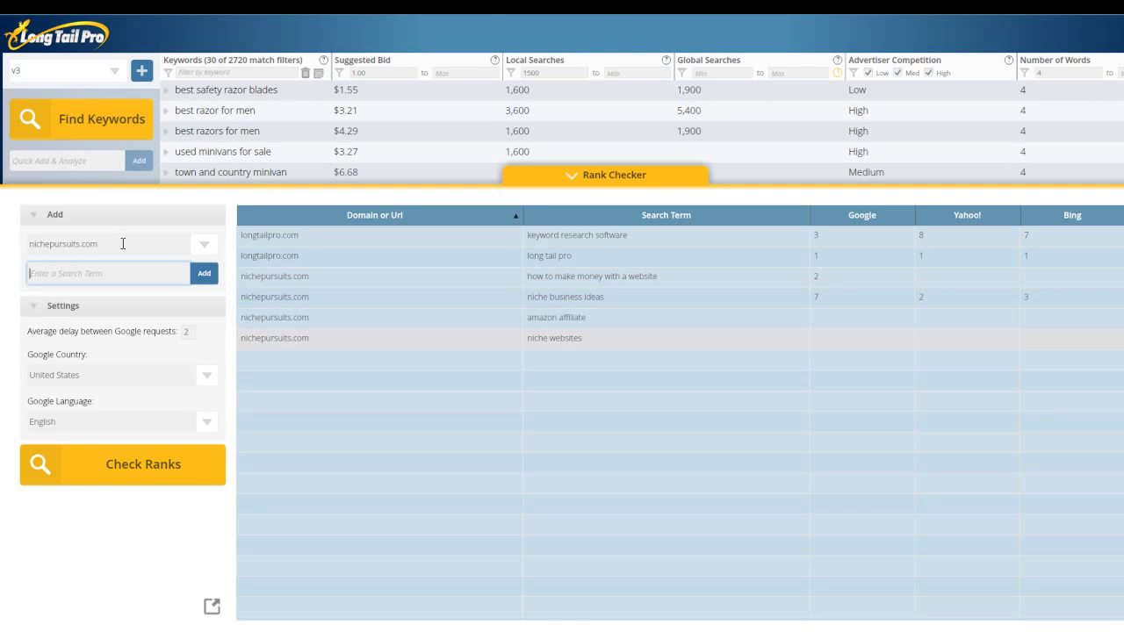
pyautogui.write('spencer haws')
pyautogui.click(177, 472)
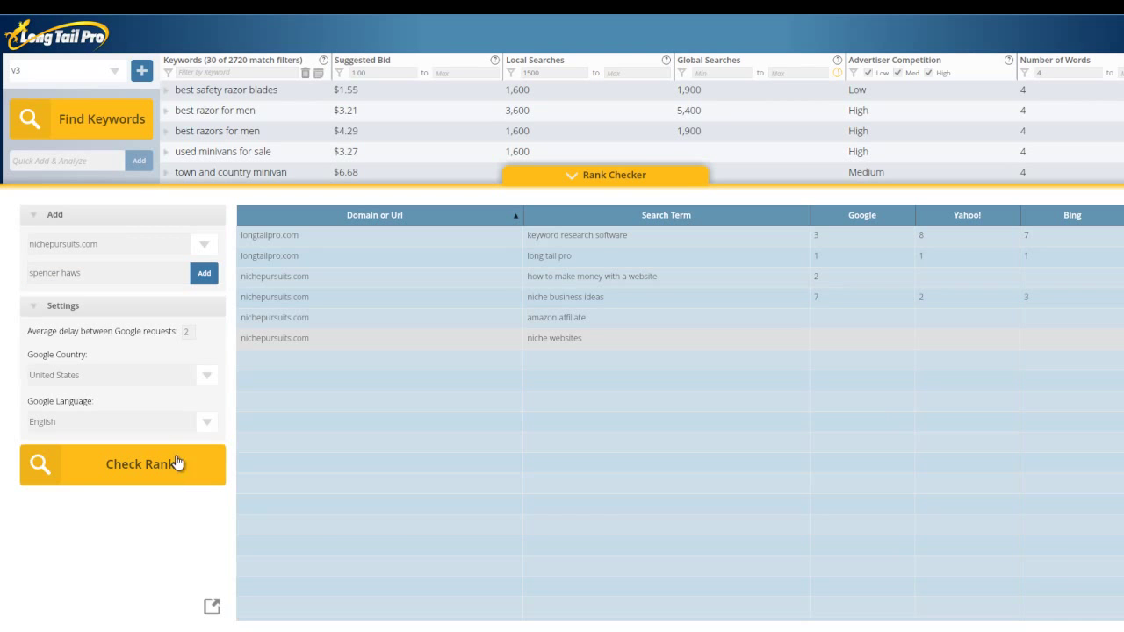
pyautogui.click(203, 277)
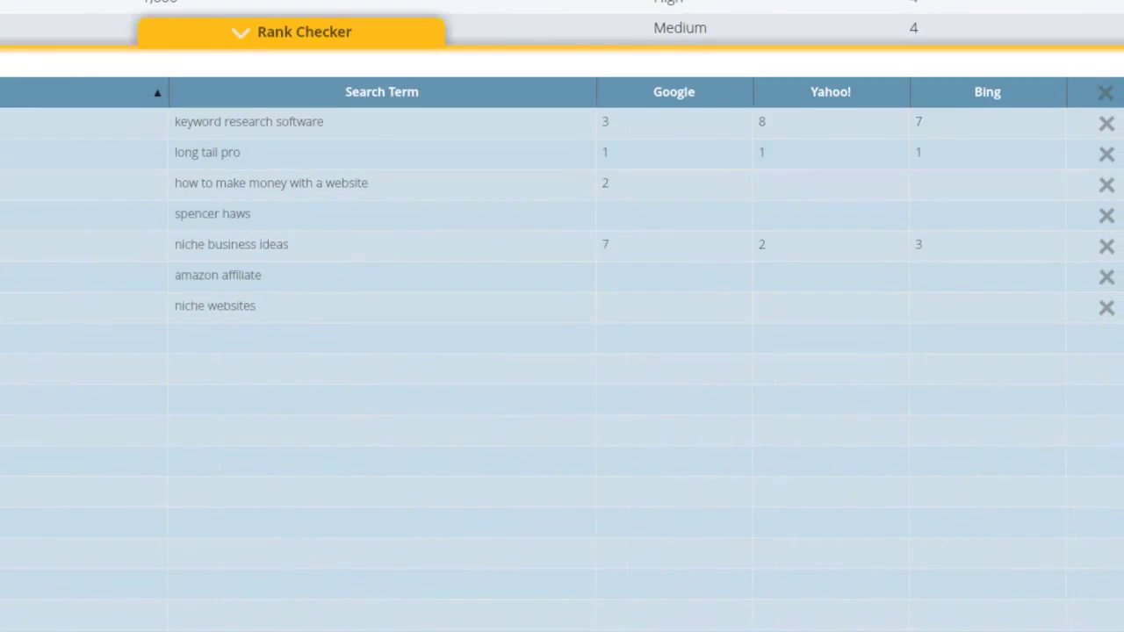